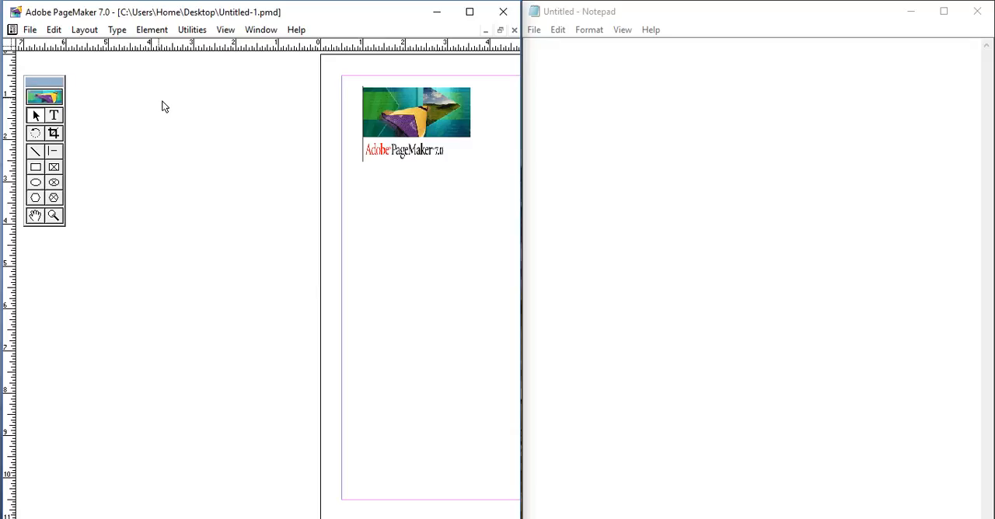
# - Move the floating toolbox up into the corner where the rulers meet and look through the Edit commands
pyautogui.moveTo(48, 82); pyautogui.dragTo(42, 59)
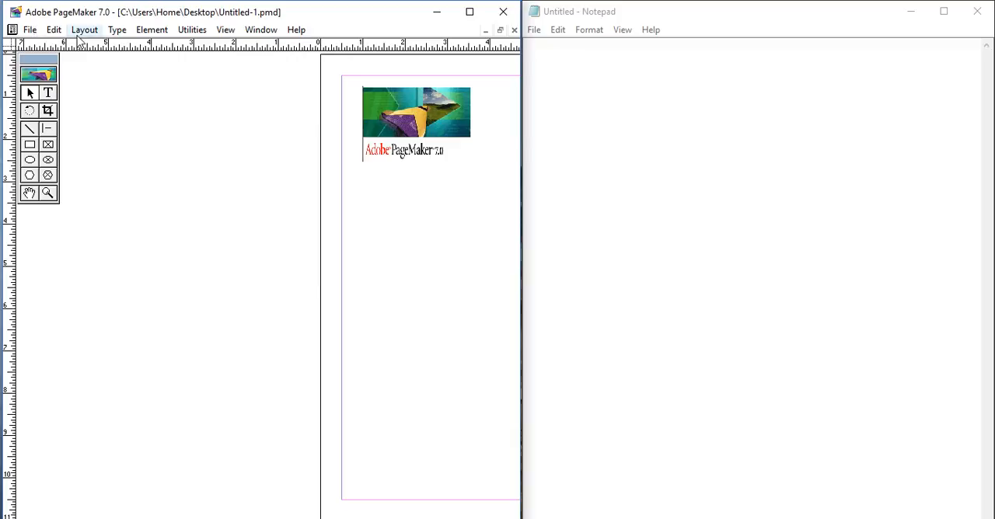
pyautogui.click(29, 29)
pyautogui.moveTo(56, 29)
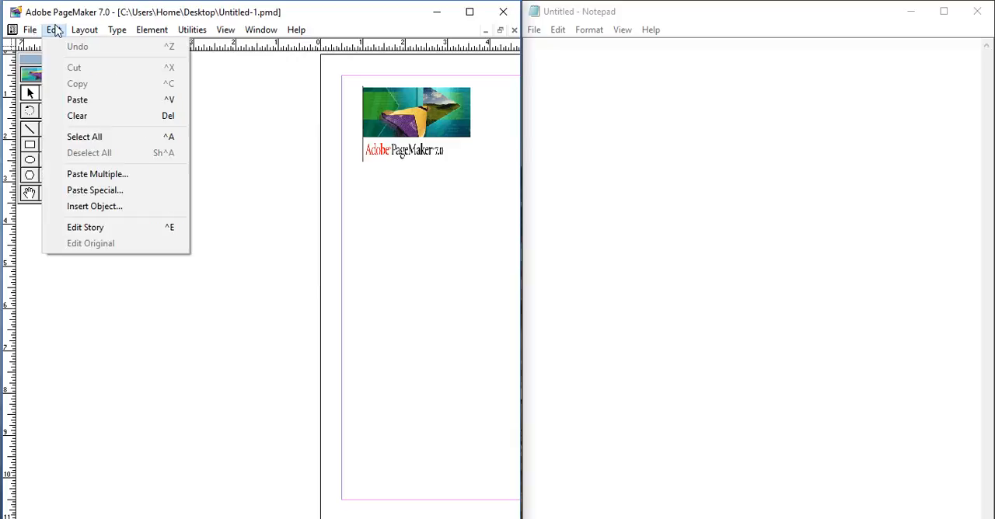
pyautogui.click(606, 59)
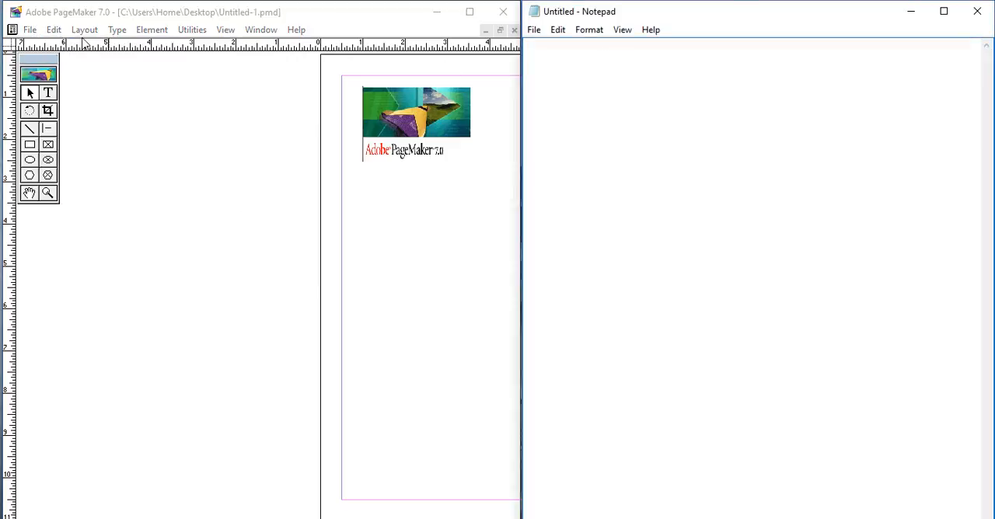
pyautogui.click(56, 29)
pyautogui.click(560, 63)
# - Select all objects in the PageMaker document and deselect them again
pyautogui.click(61, 31)
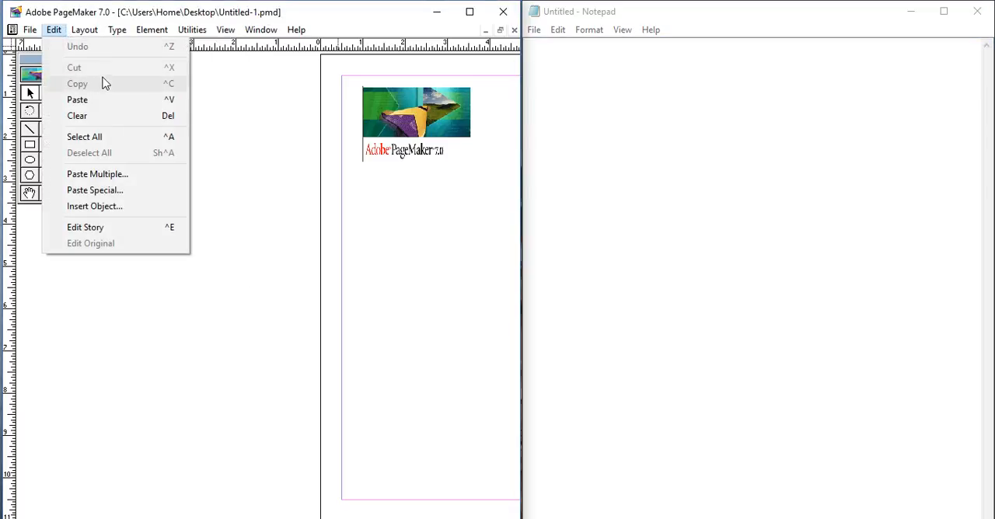
pyautogui.click(119, 139)
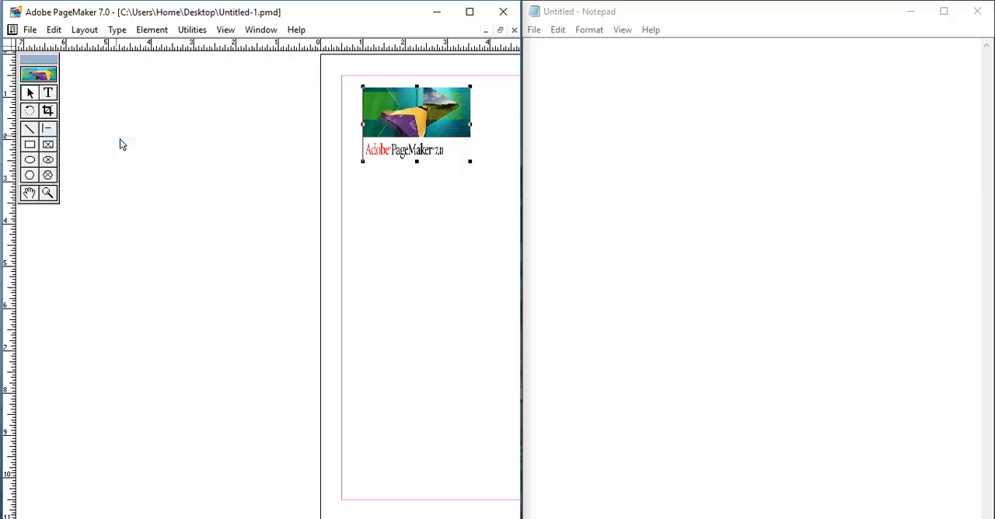
pyautogui.click(55, 31)
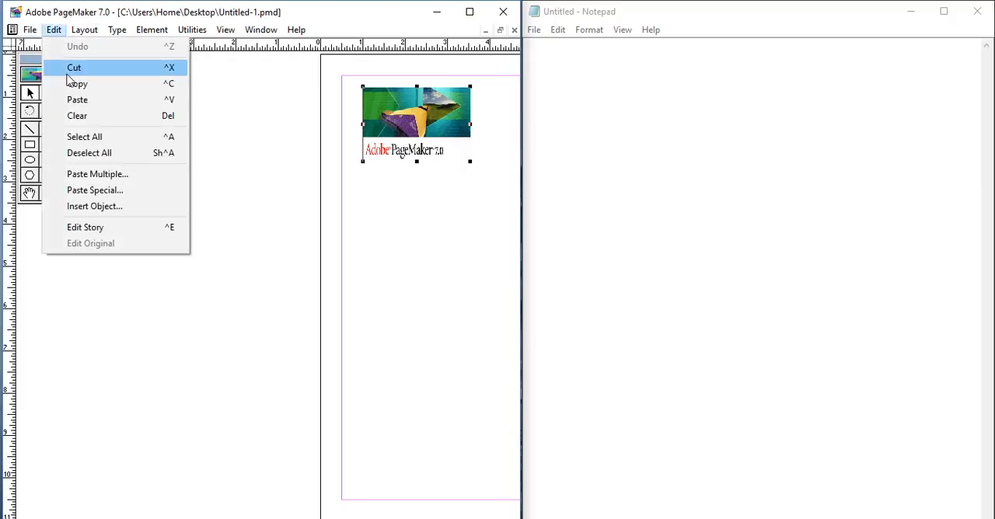
pyautogui.click(91, 154)
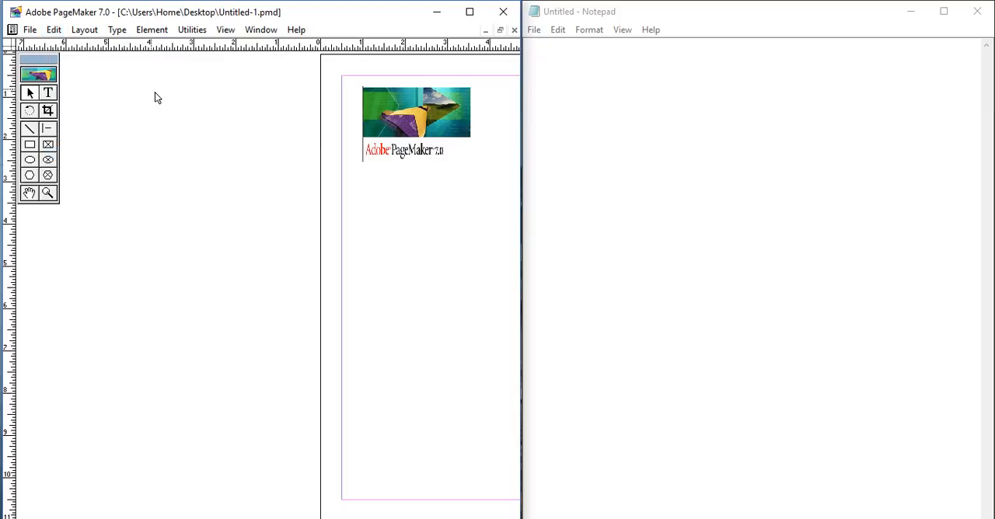
# - Select the PageMaker logo graphic by enclosing it in a selection marquee and review the Edit commands
pyautogui.moveTo(353, 83); pyautogui.dragTo(475, 165)
pyautogui.click(54, 29)
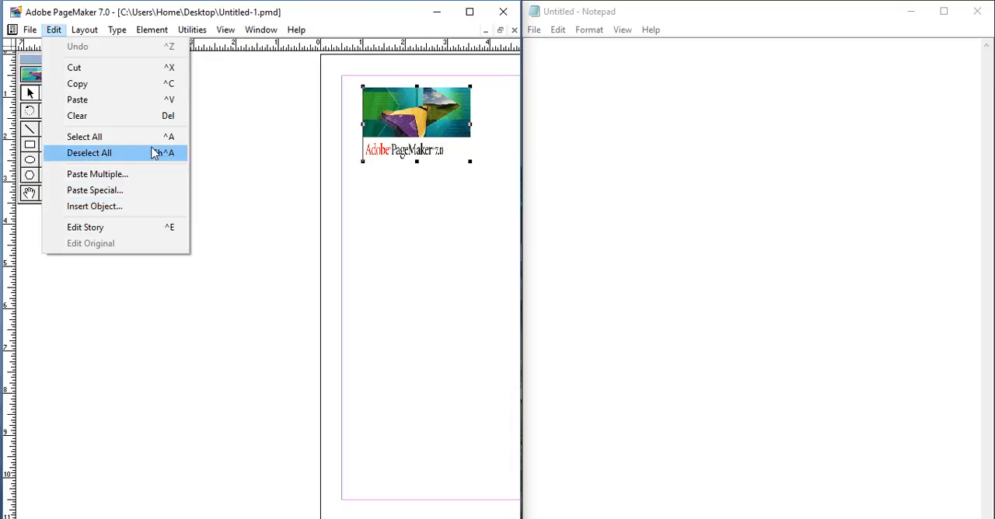
pyautogui.click(650, 122)
pyautogui.click(59, 29)
# - Switch to Notepad and enter the label "Paste Multiple=" on the first line of the empty note
pyautogui.click(548, 69)
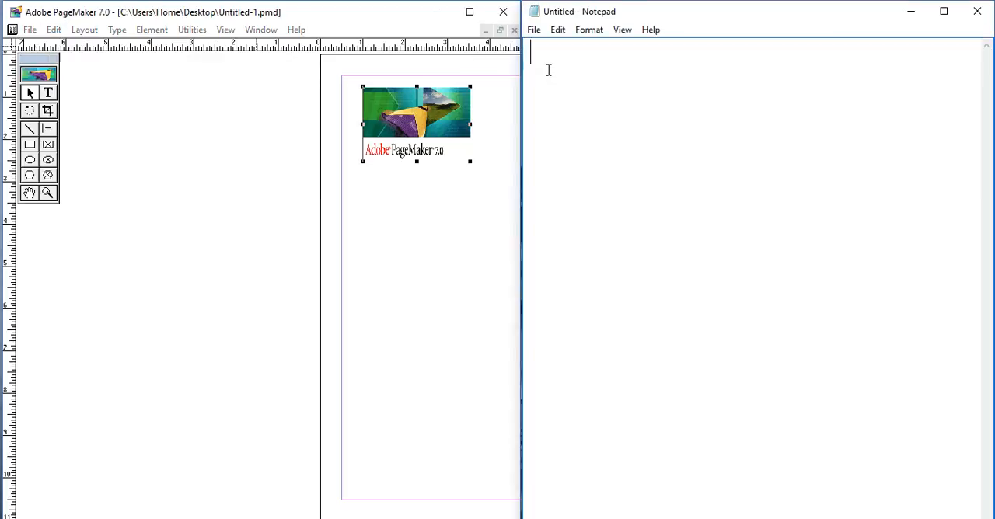
pyautogui.press('super+space')
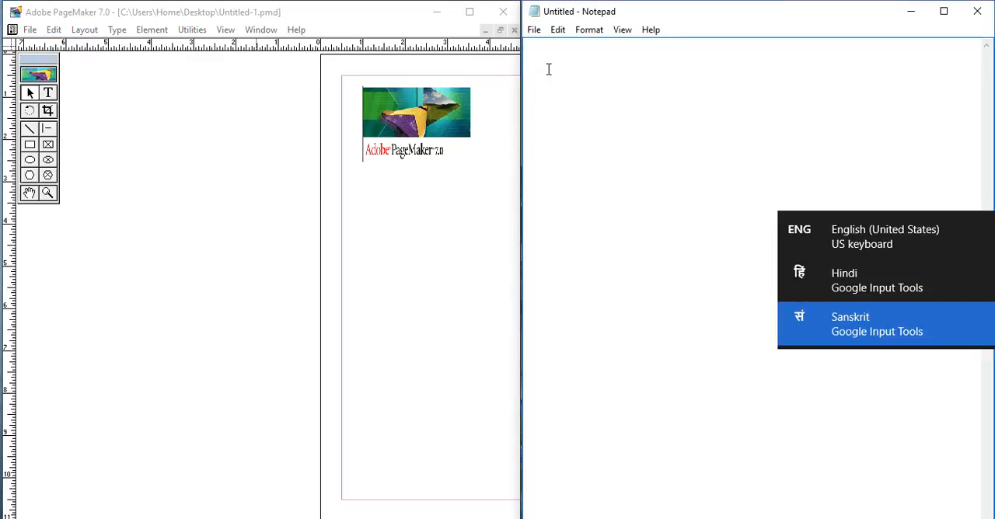
pyautogui.write('Paste')
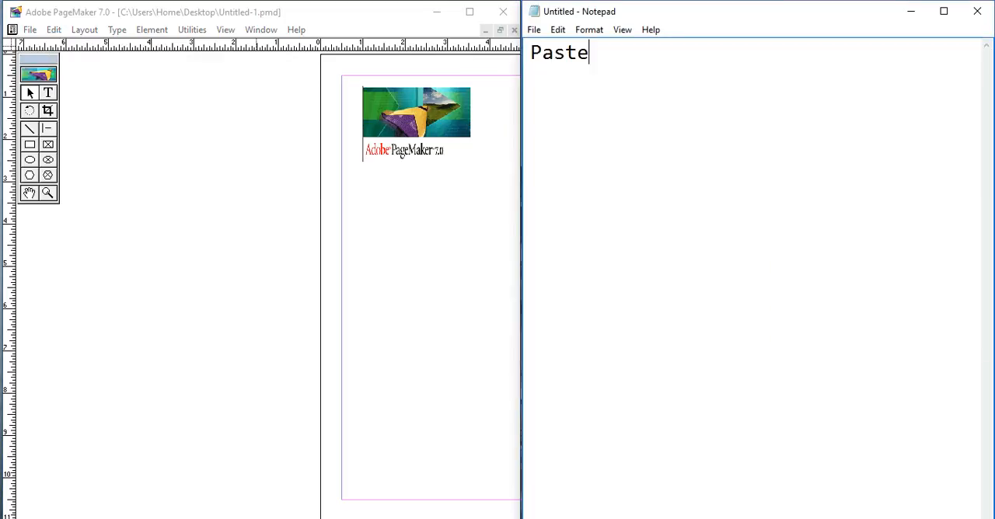
pyautogui.write(' Multi')
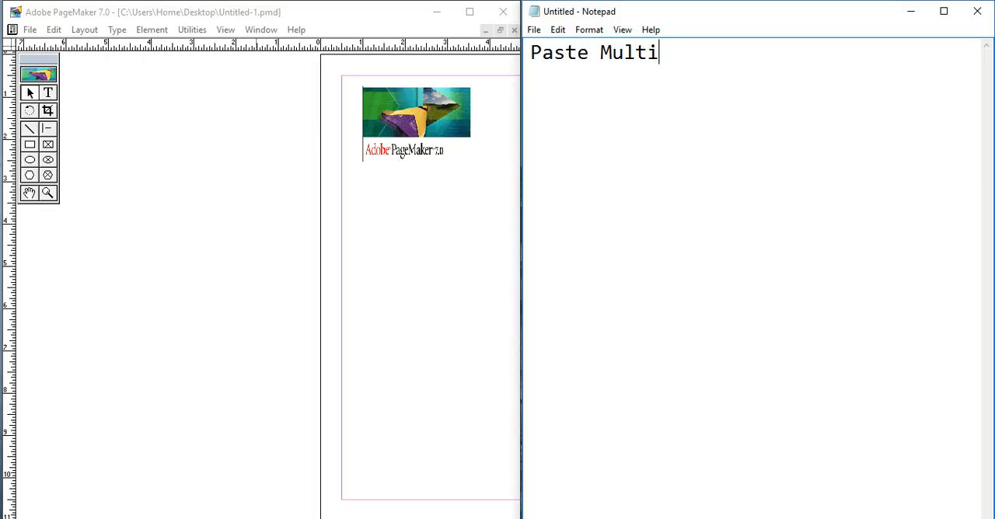
pyautogui.write('ple=')
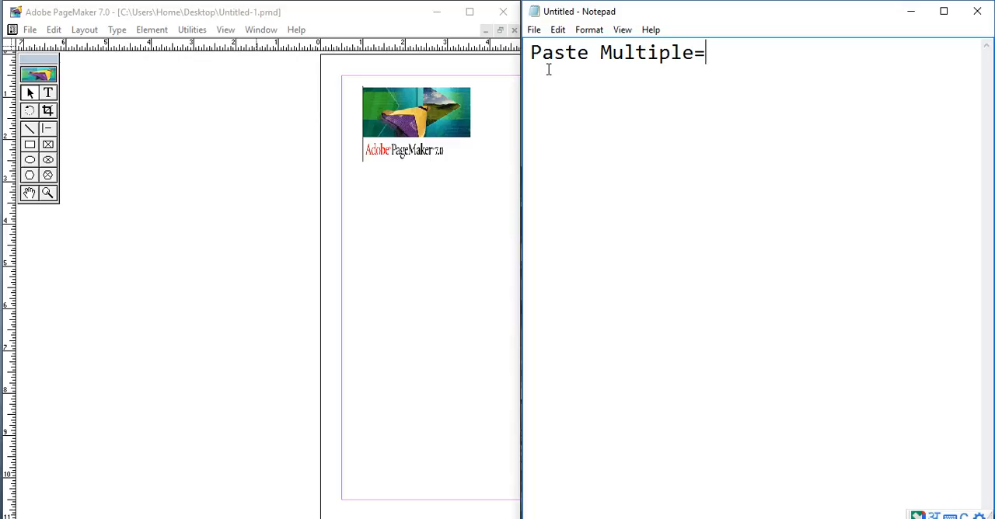
pyautogui.write('एक ')
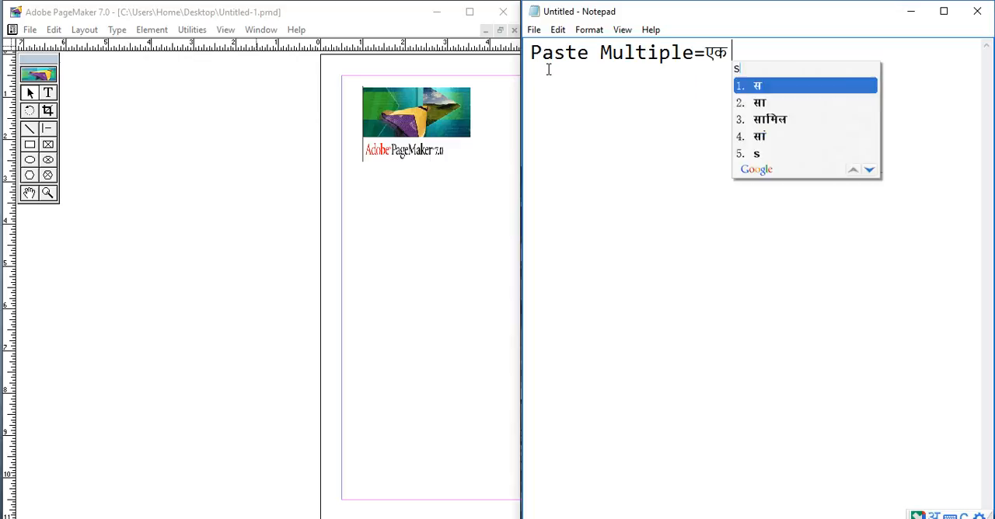
pyautogui.write('साथ कई')
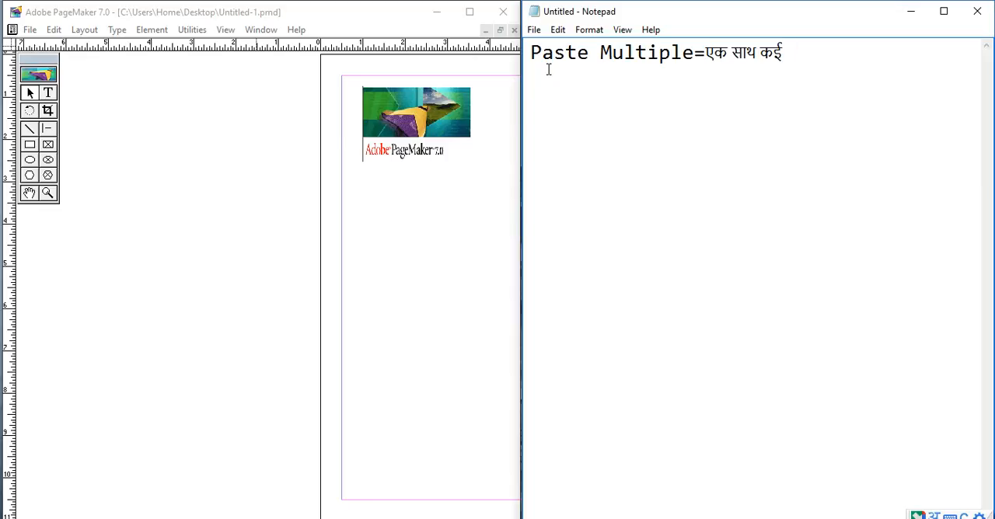
# - Begin the Hindi description of Paste Multiple with "एक साथ कई मैटर"
pyautogui.write('matter')
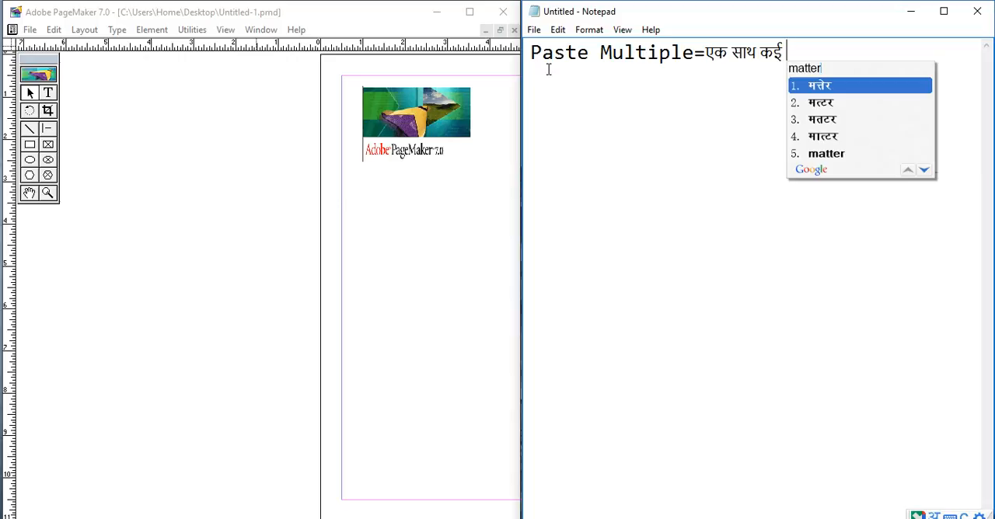
pyautogui.press('BackSpace')
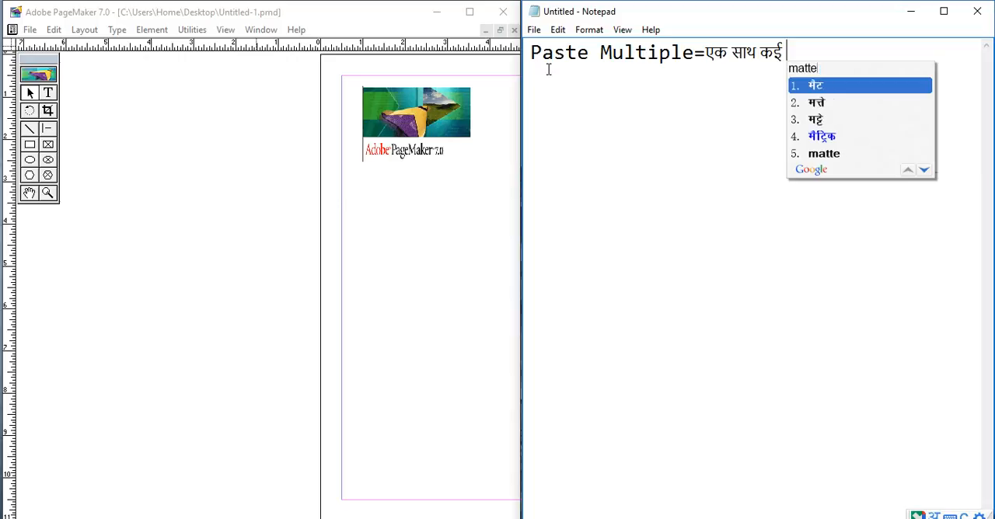
pyautogui.press('Return')
pyautogui.write('r')
pyautogui.press('Return')
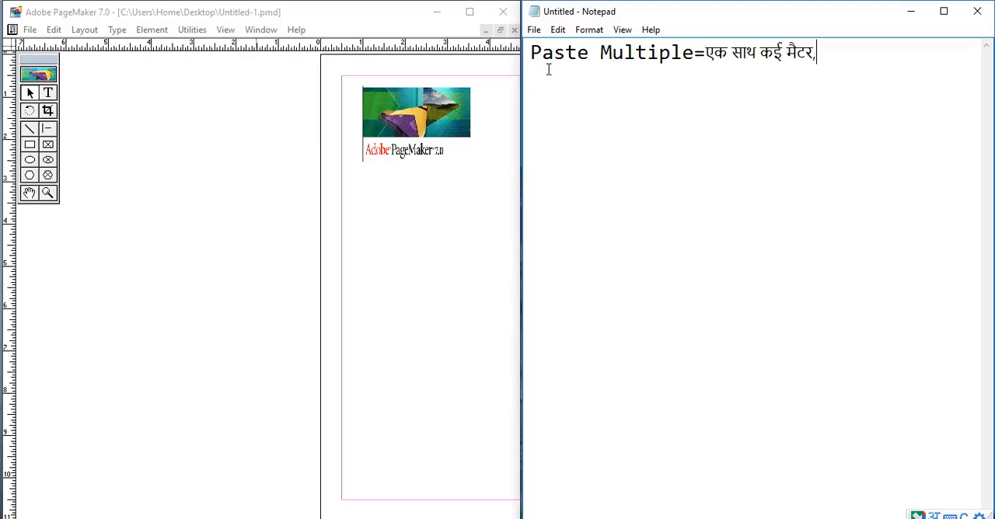
pyautogui.write(',')
pyautogui.press('BackSpace')
# - Continue the Paste Multiple description with "को पेस्ट करने के लिए"
pyautogui.write('को Pase')
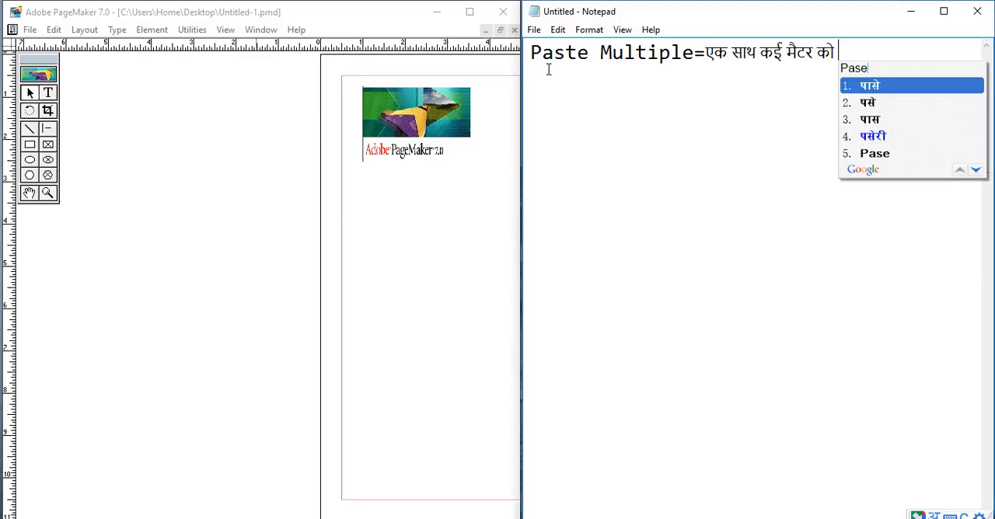
pyautogui.press('BackSpace')
pyautogui.write('te ')
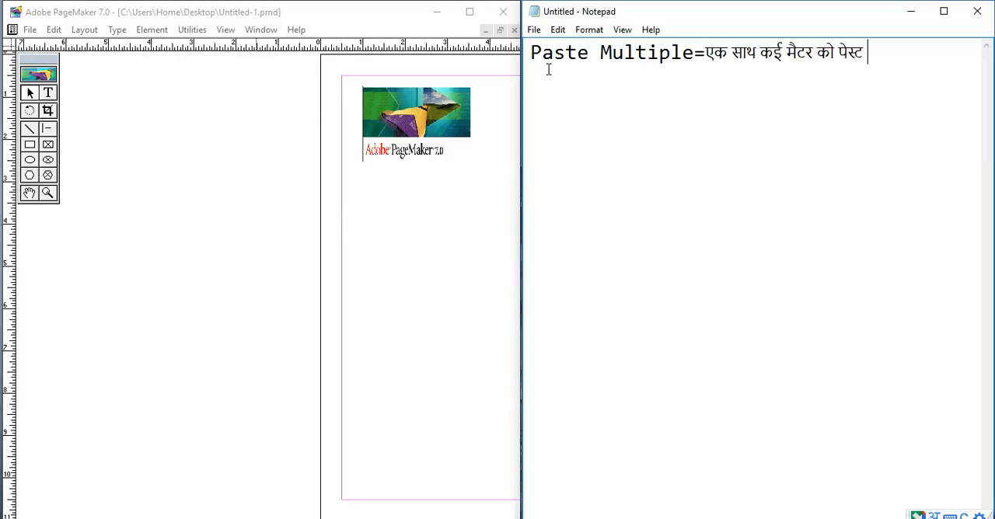
pyautogui.write('krt')
pyautogui.write('ne ke li')
pyautogui.write('e ')
pyautogui.write('iska pr')
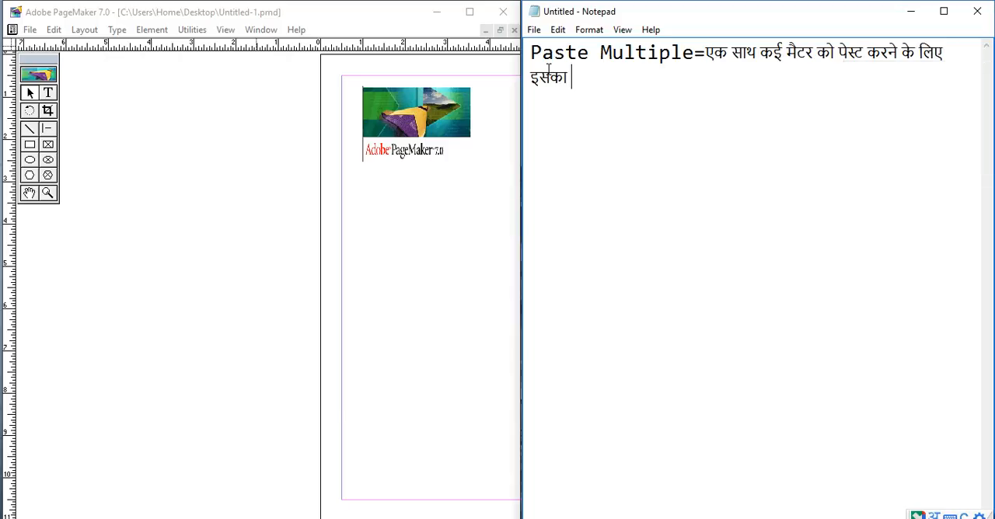
pyautogui.write('yog kiya ja')
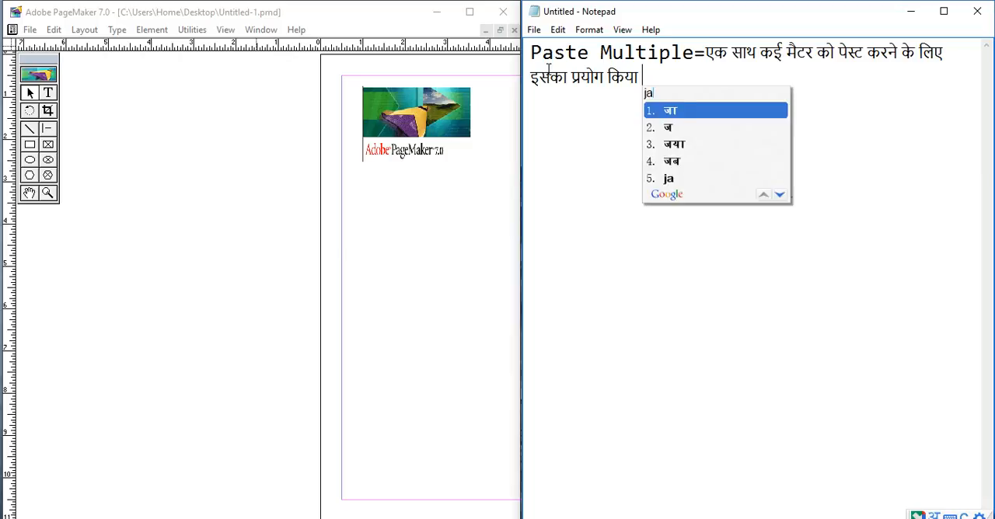
pyautogui.write('ta hai')
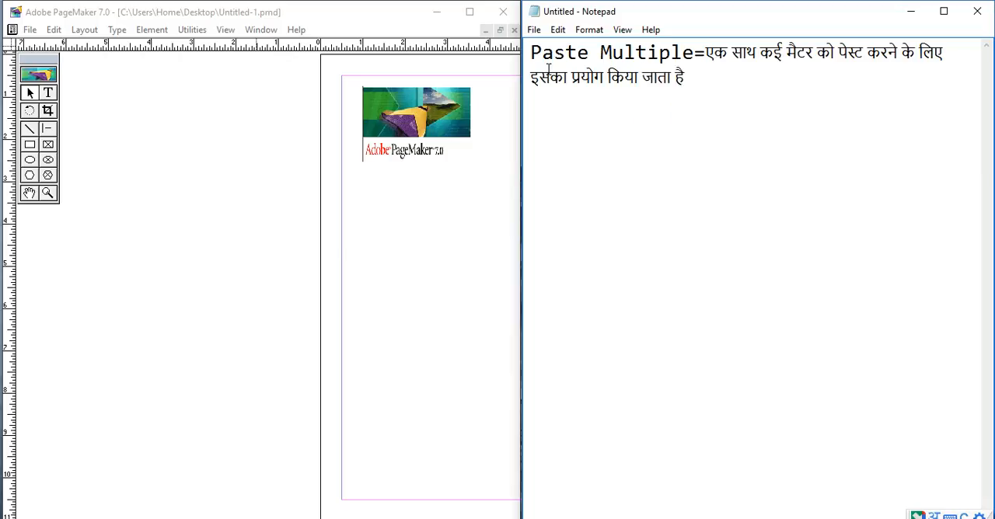
# - Finish the Paste Multiple description with "इसका प्रयोग किया जाता है" and start a new line
pyautogui.press('Return')
# - Check the Paste Special command in PageMaker and enter the English word "Paste" on the new Notepad line
pyautogui.click(53, 30)
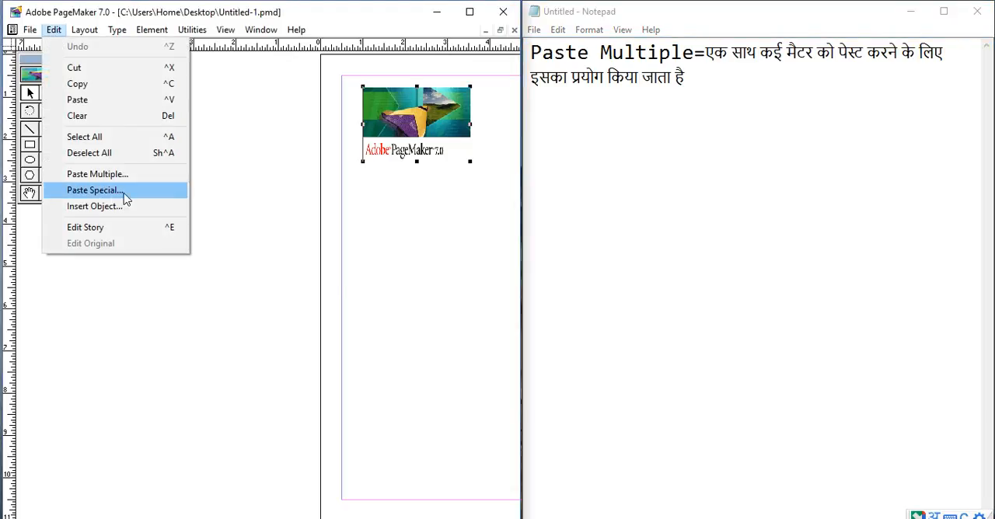
pyautogui.click(549, 106)
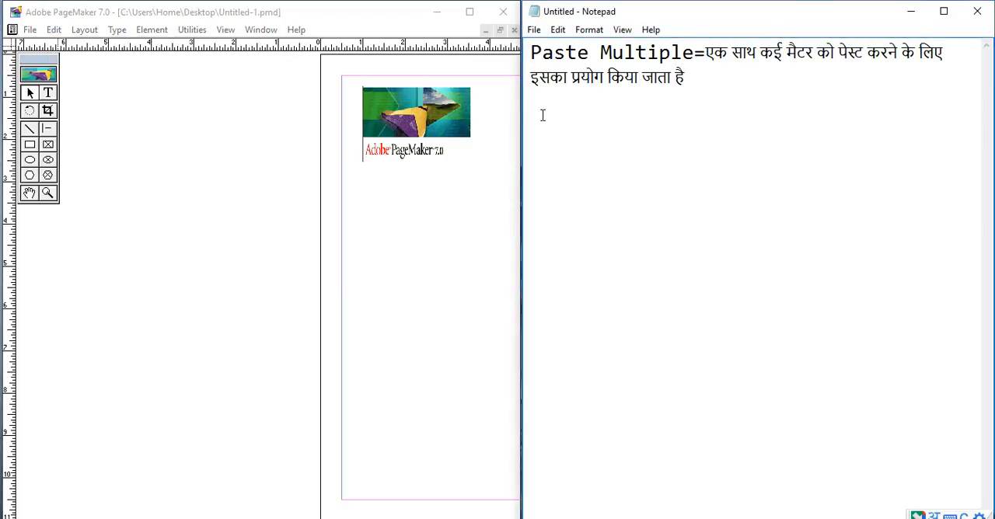
pyautogui.press('BackSpace')
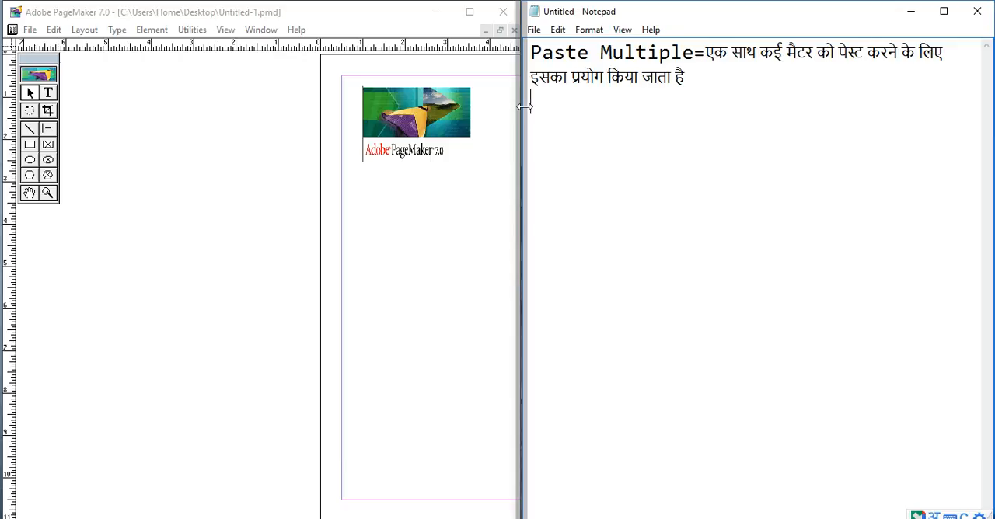
pyautogui.write('Pase')
pyautogui.press('BackSpace')
pyautogui.write('te')
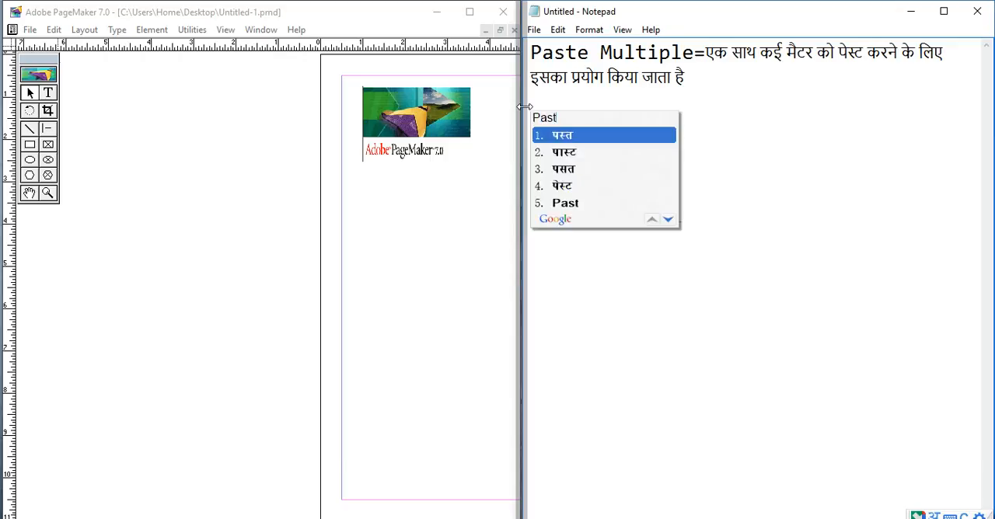
pyautogui.press('Down')
pyautogui.press('Down')
pyautogui.press('Down')
pyautogui.press('Down')
pyautogui.press('Return')
# - Complete the second label in English so that it reads "Paste Special="
pyautogui.write('Special')
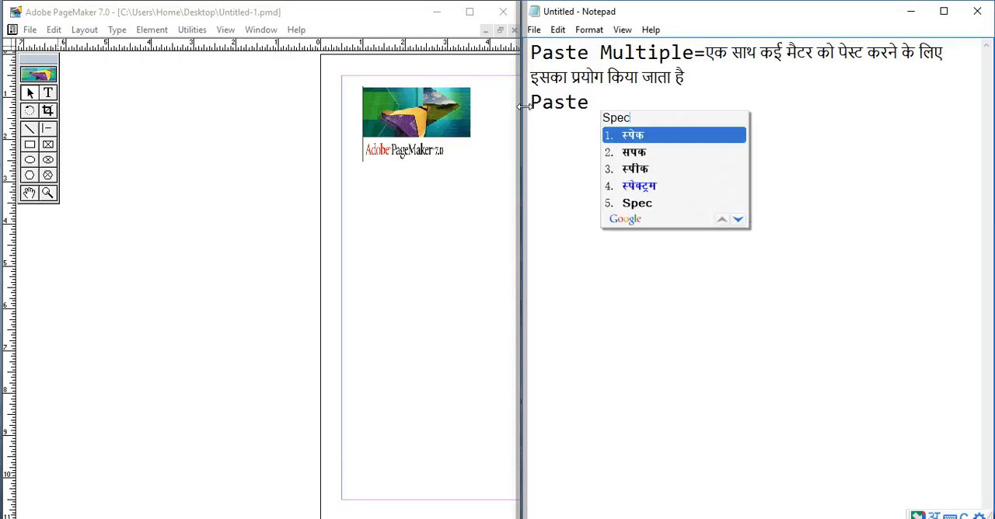
pyautogui.press('Down')
pyautogui.press('Down')
pyautogui.press('Down')
pyautogui.press('Down')
pyautogui.press('Return')
pyautogui.write('=')
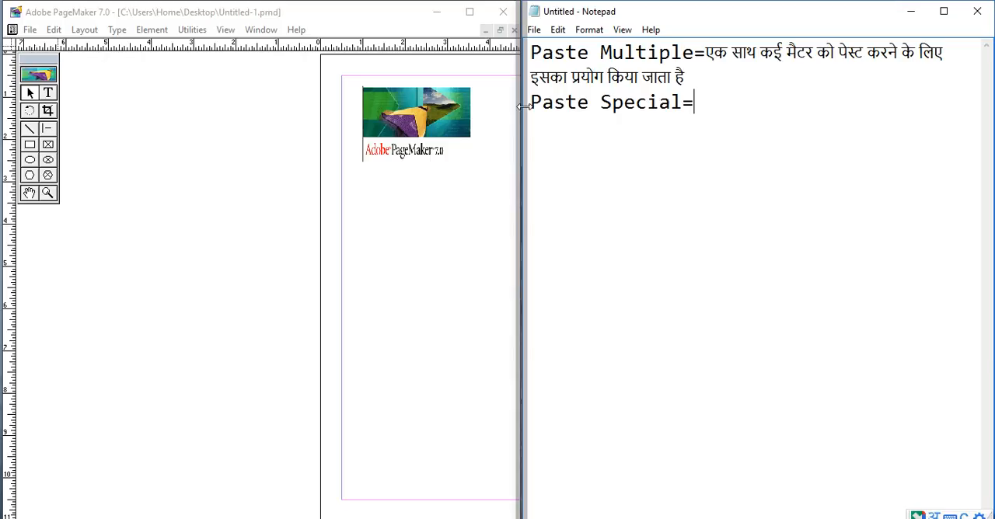
pyautogui.write('Matte')
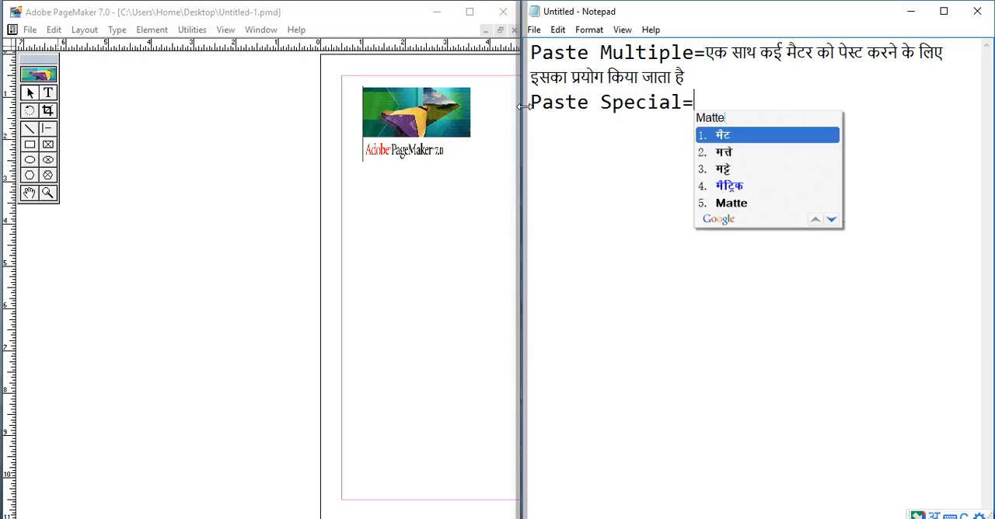
# - Begin the Paste Special description in Hindi with "मैटर या डिजाइनिंग"
pyautogui.press('Return')
pyautogui.write('r')
pyautogui.press('Return')
pyautogui.write('ya ')
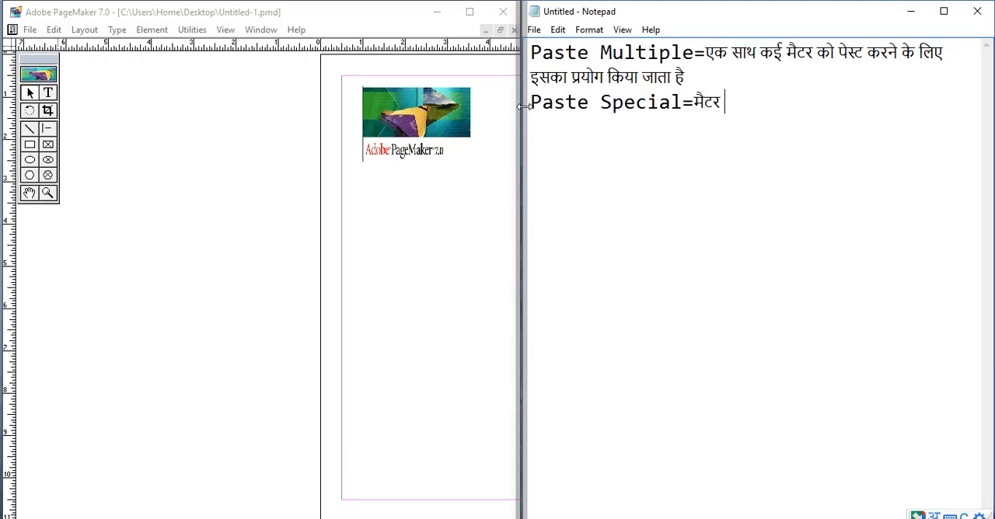
pyautogui.write('designi')
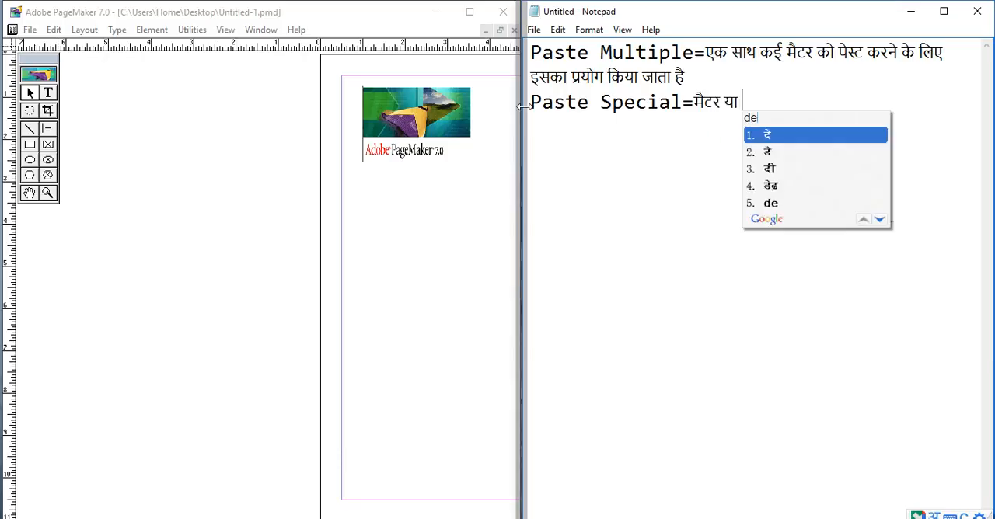
pyautogui.write('ng ')
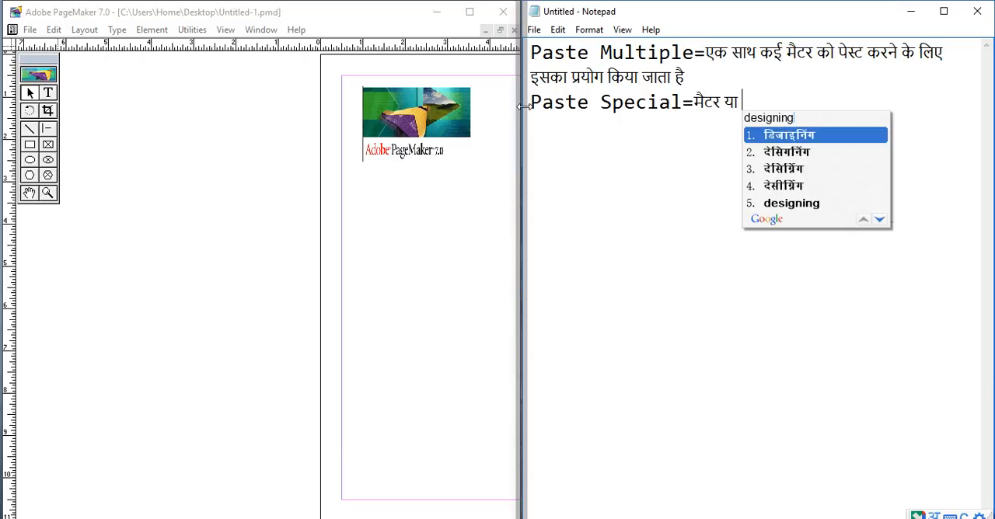
pyautogui.write('e')
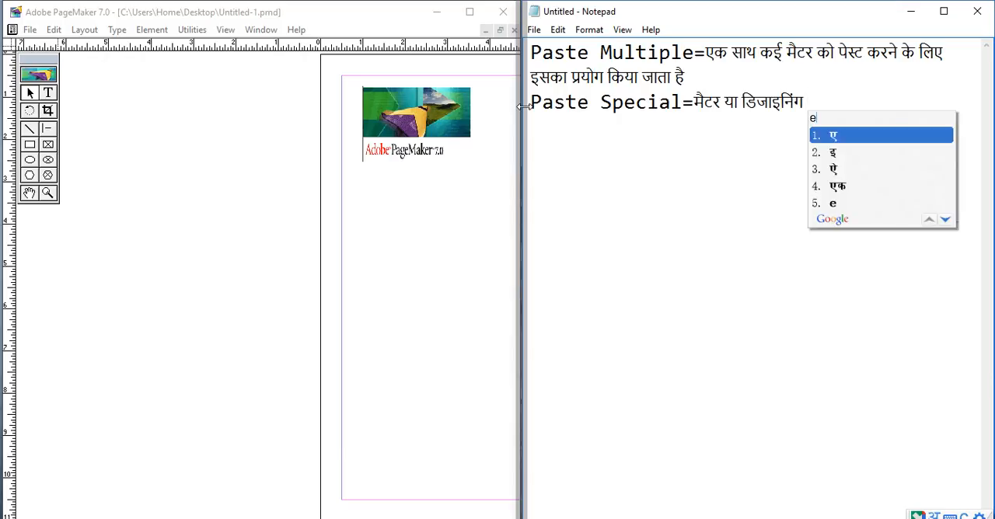
# - Continue the Paste Special description with "के इफ़ेक्ट को"
pyautogui.press('BackSpace')
pyautogui.write('ke ')
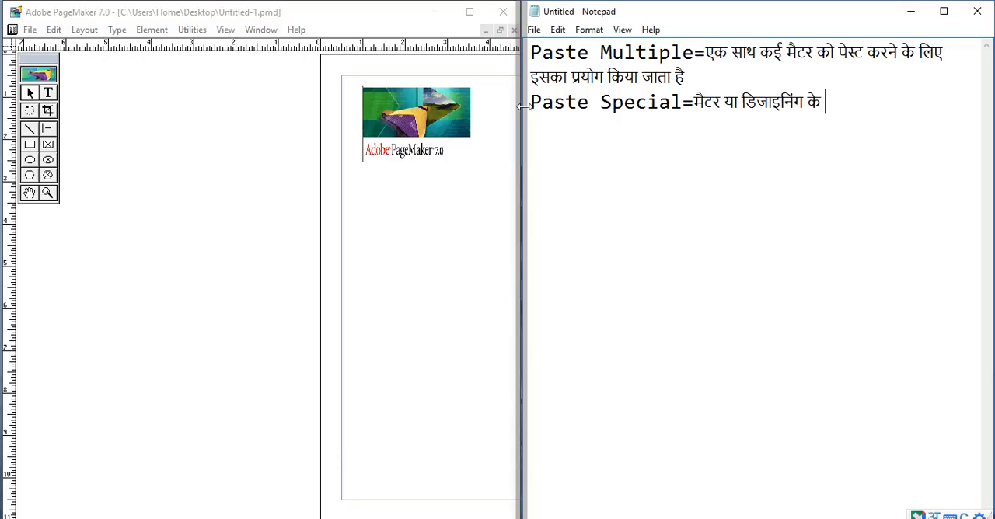
pyautogui.write('effe')
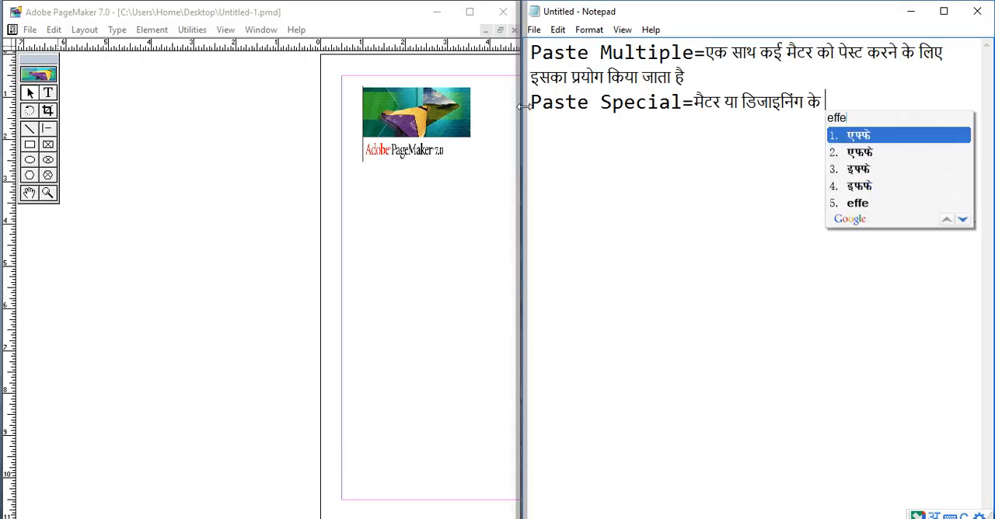
pyautogui.write('ct ko ')
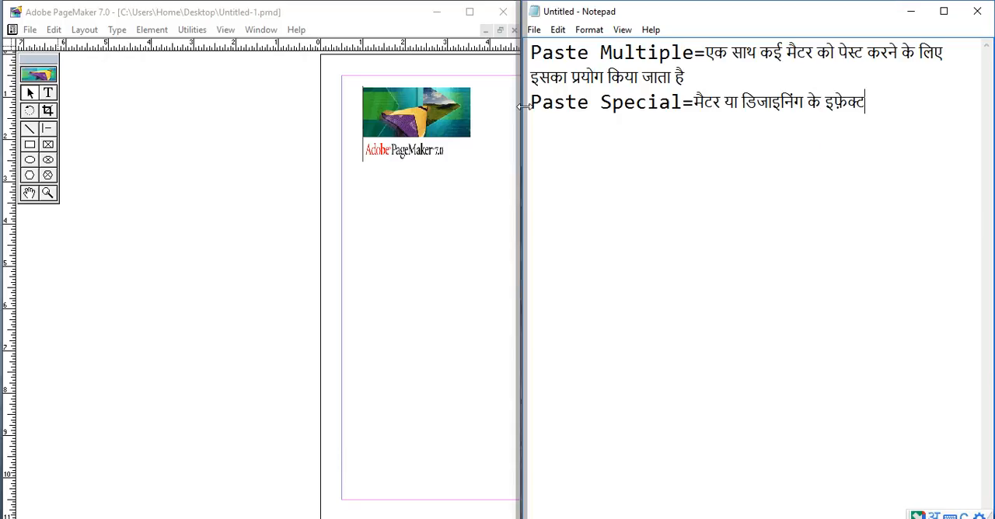
pyautogui.write('bhi ')
pyautogui.write('paste ')
pyautogui.write('krne ke l')
pyautogui.write('iye iska p')
pyautogui.write('ryog kiy')
pyautogui.write('a ')
pyautogui.write('jata hai')
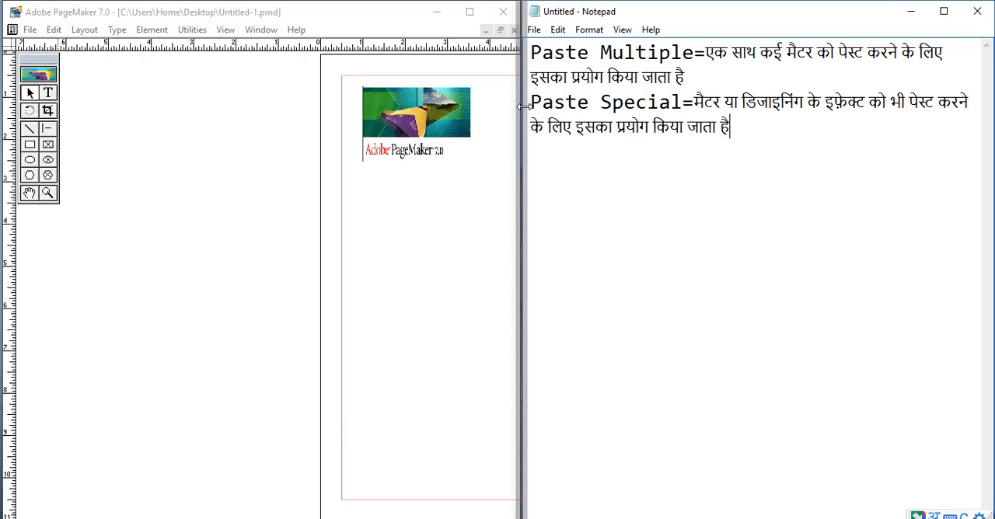
# - Finish the Paste Special description with "भी पेस्ट करने के लिए इसका प्रयोग किया जाता है" and start a new line
pyautogui.press('Return')
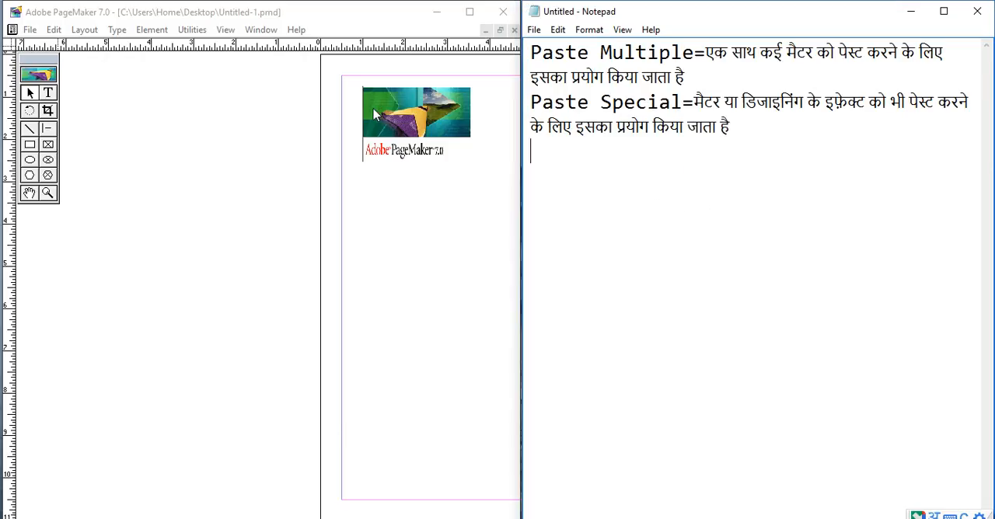
# - Check the Insert Object command in PageMaker and enter the English word "Insert" on the new Notepad line
pyautogui.click(53, 31)
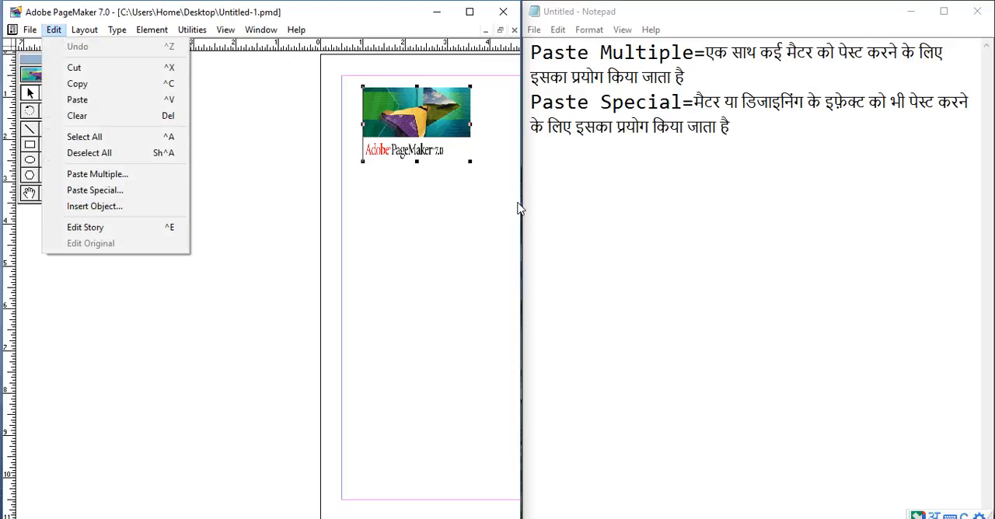
pyautogui.click(580, 160)
pyautogui.write('Insert')
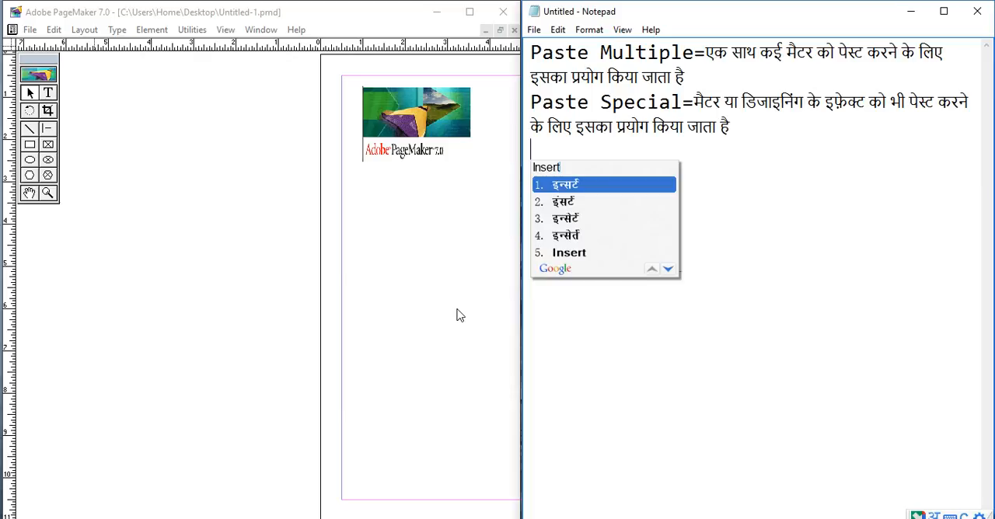
pyautogui.press('Down')
pyautogui.press('Down')
pyautogui.press('Down')
pyautogui.press('Down')
pyautogui.press('Return')
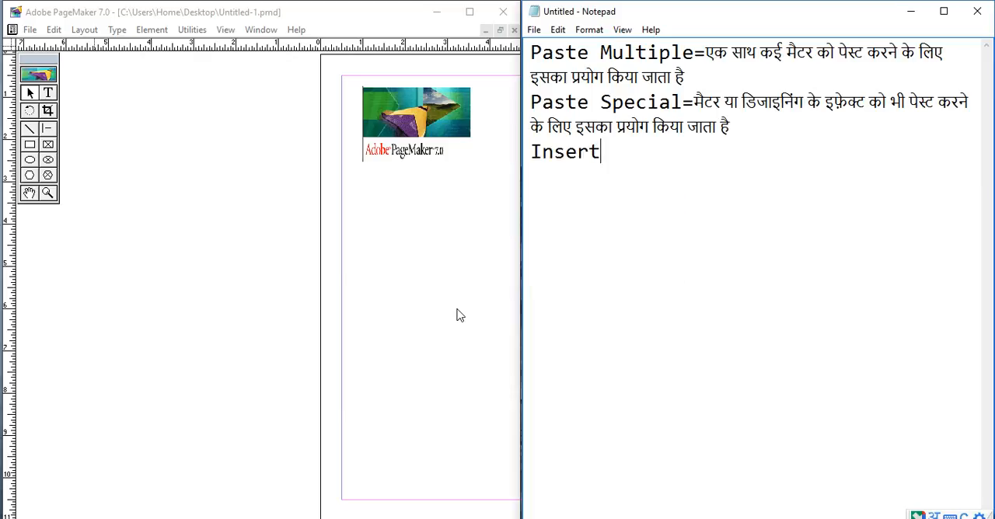
# - Add the English word "Object" so that the third label reads "Insert Object"
pyautogui.write('Object')
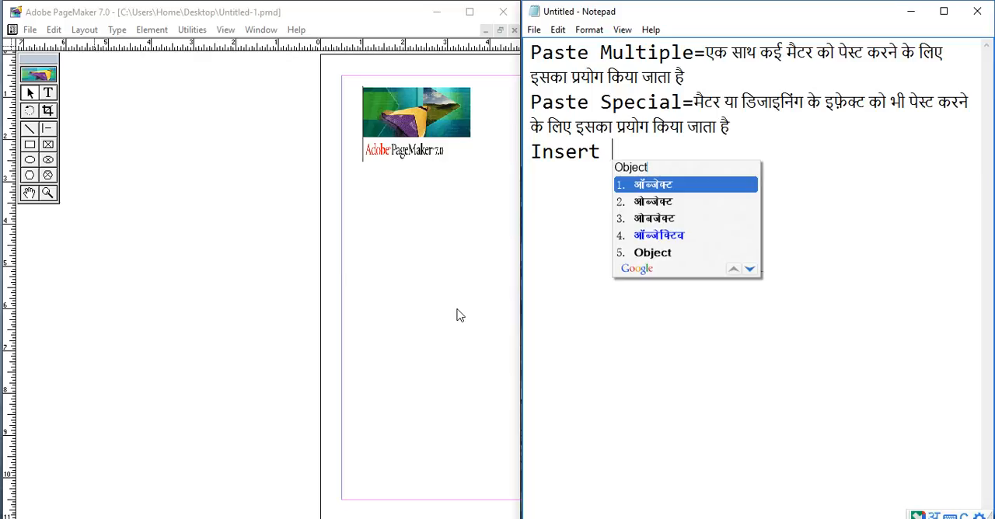
pyautogui.press('Down')
pyautogui.press('Down')
pyautogui.press('Down')
pyautogui.press('Down')
pyautogui.press('Return')
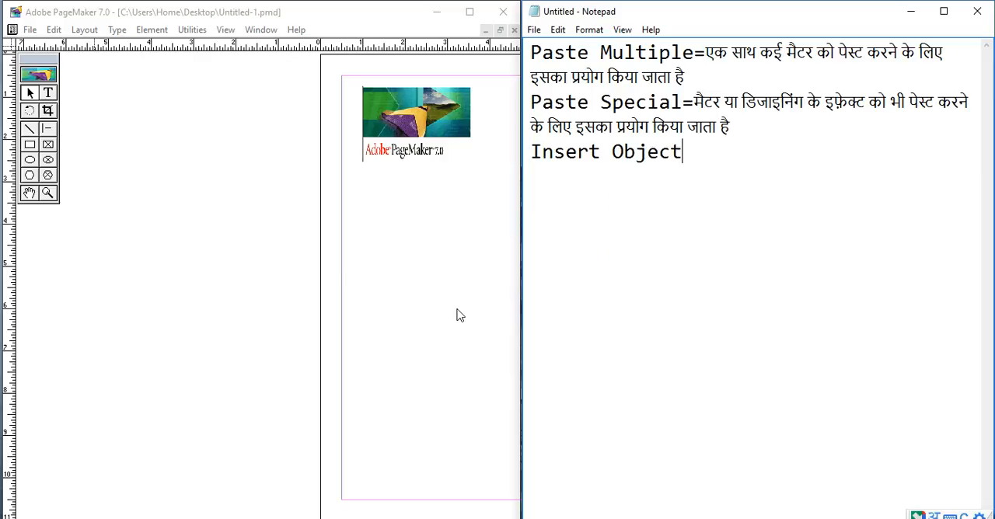
# - Add an equals sign and begin the Insert Object description with "कंप्यूटर में installed", keeping the last word in English
pyautogui.write('=')
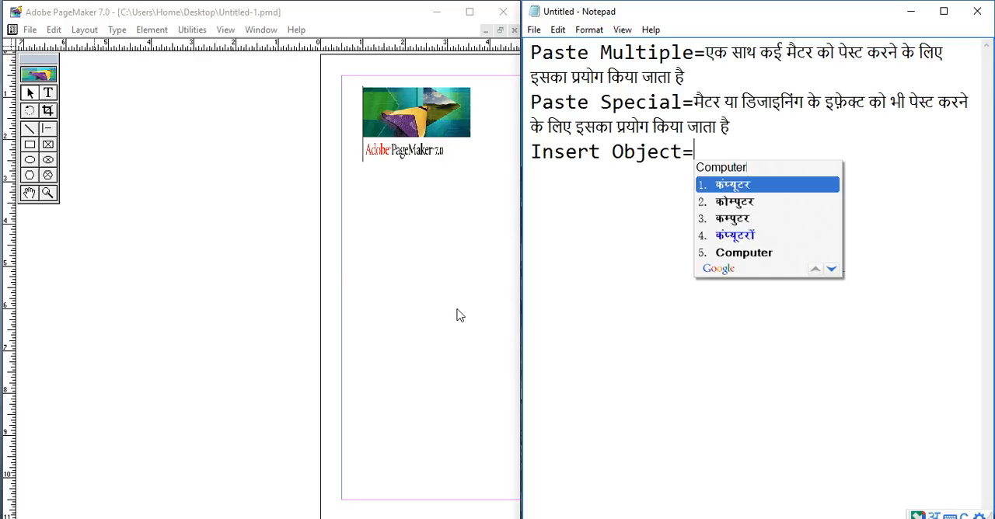
pyautogui.write('compute me i')
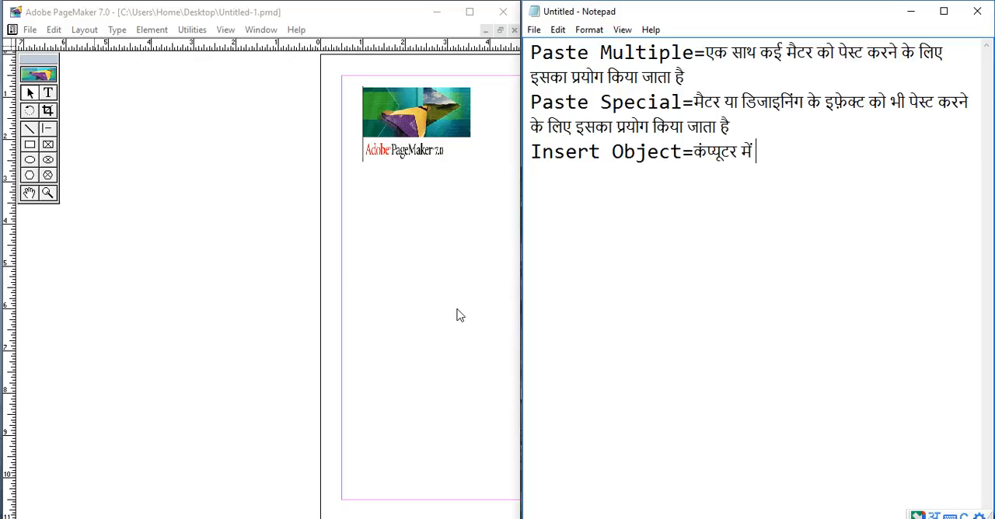
pyautogui.write('nstalled')
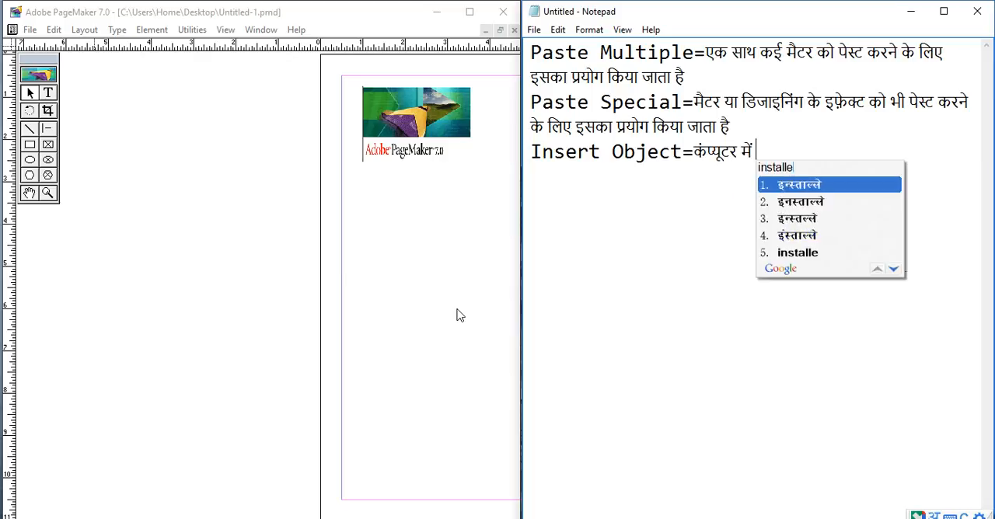
pyautogui.press('Down')
pyautogui.press('Down')
pyautogui.press('Down')
pyautogui.press('Down')
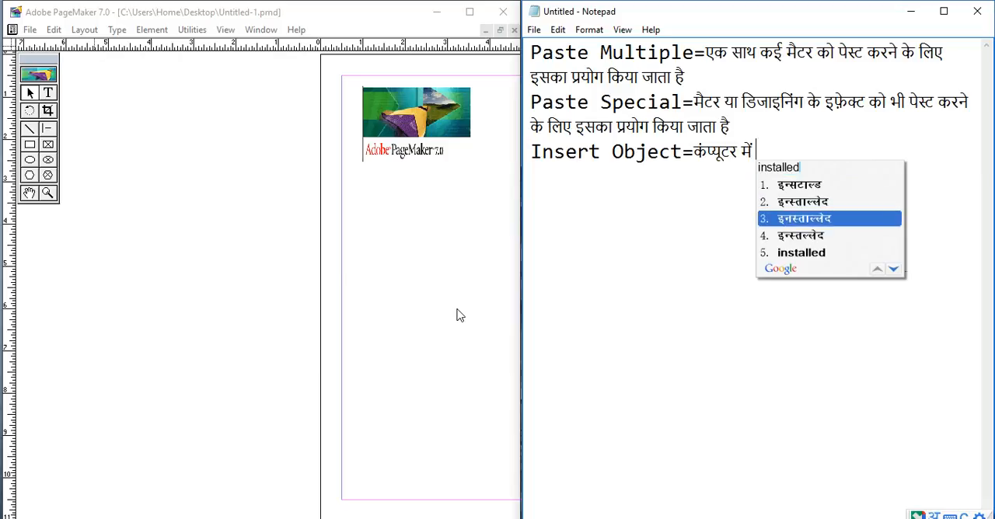
pyautogui.press('Return')
# - Continue the Insert Object description in Hindi with "एप्लीकेशन के मैटर"
pyautogui.write('Applica')
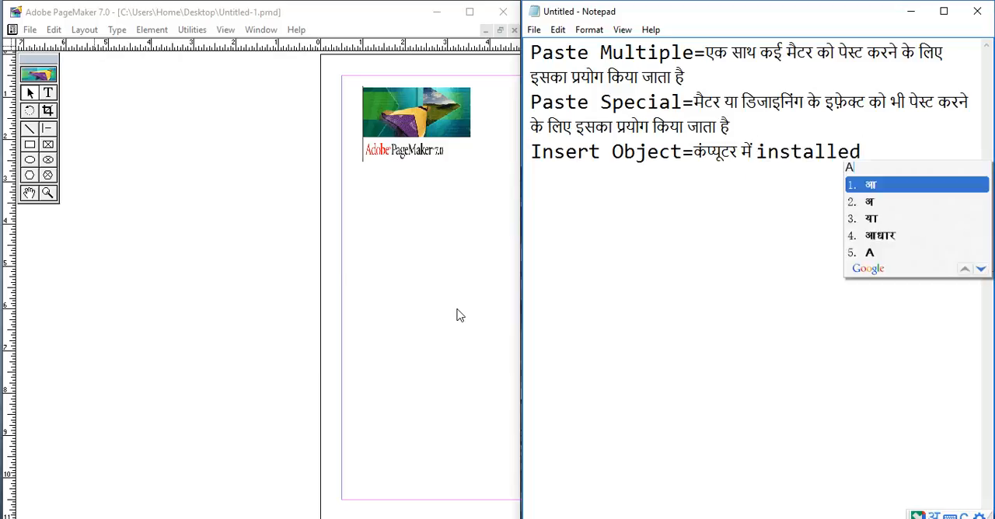
pyautogui.write('tion')
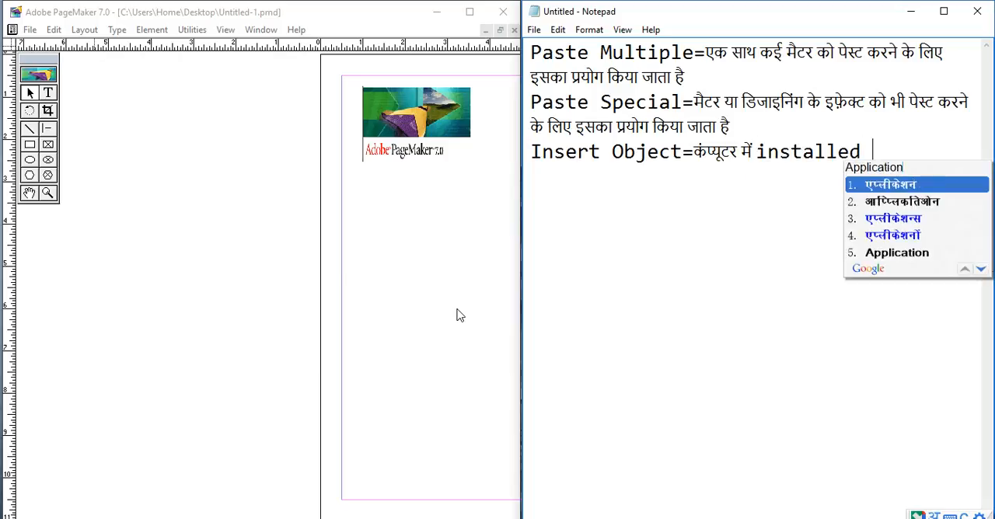
pyautogui.press('Return')
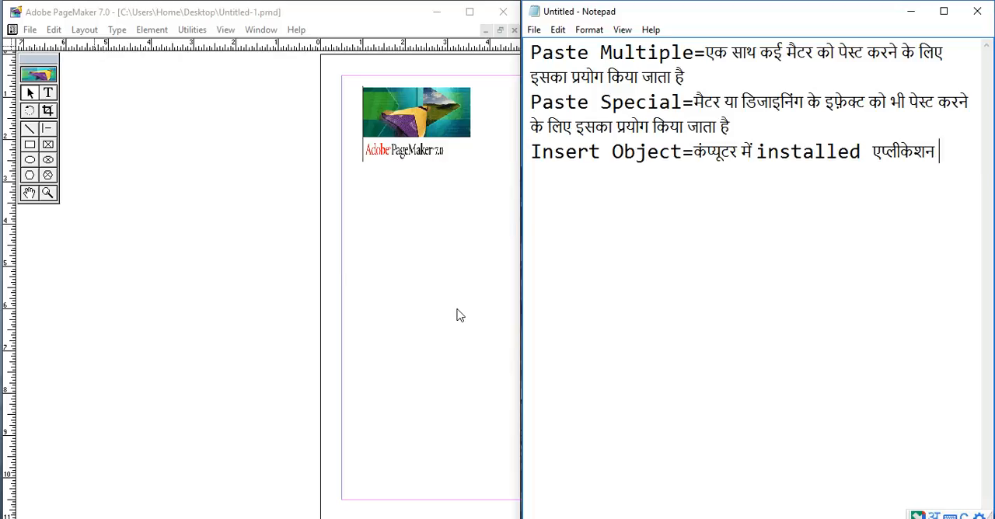
pyautogui.write('ke Matte')
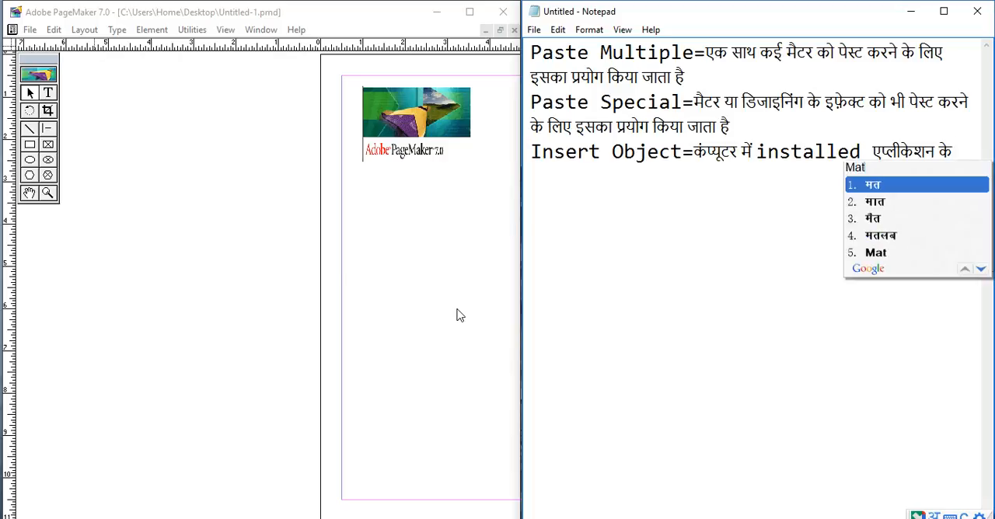
pyautogui.write('r ')
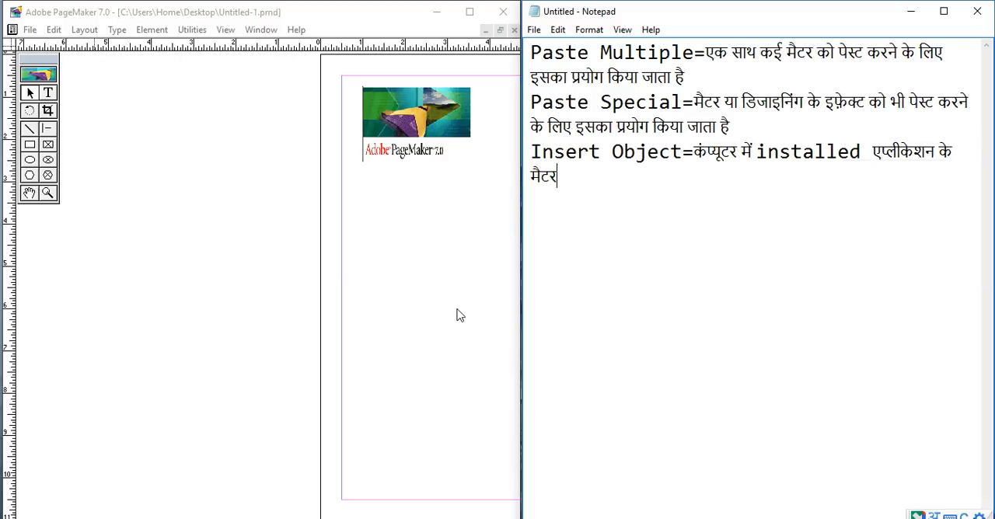
pyautogui.write('ko Page')
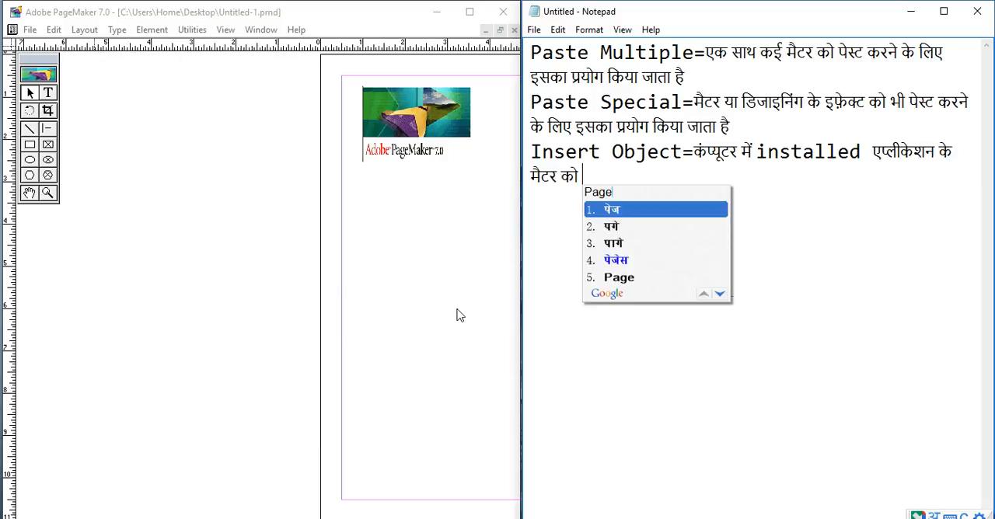
# - Extend the Insert Object description with "को पेजमेकर पेज पर इन्सर्ट"
pyautogui.press('Return')
pyautogui.write('maker ')
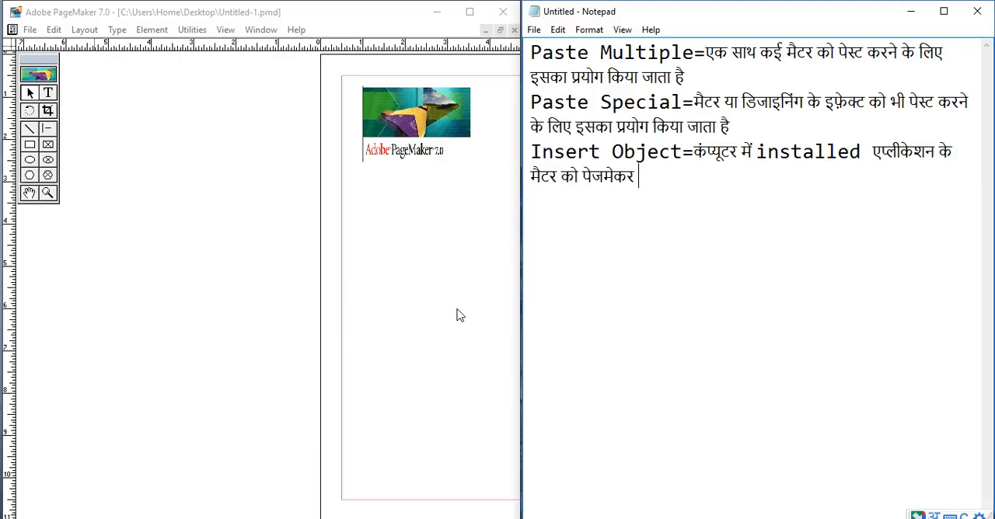
pyautogui.write('Page par insert ')
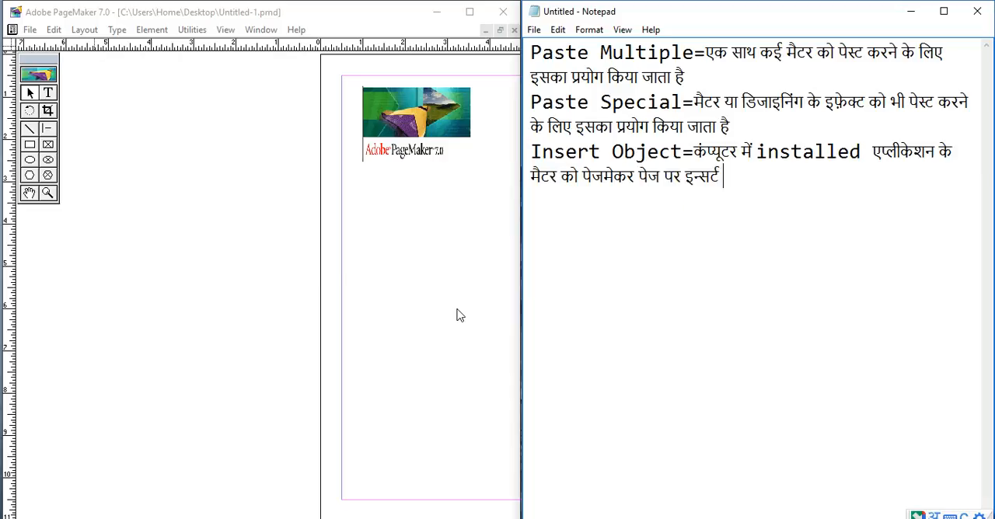
pyautogui.write('karne ke liye i')
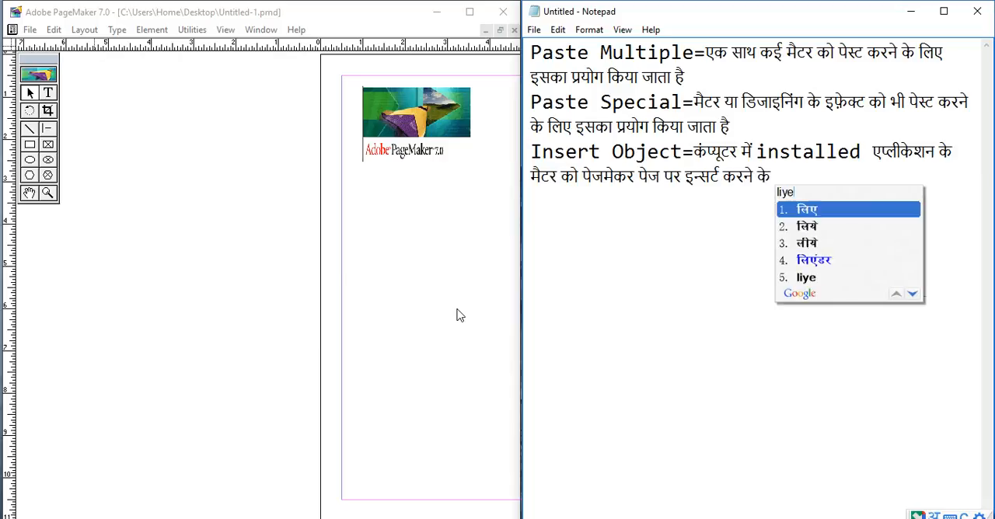
pyautogui.write('ska pru')
# - Finish the Insert Object description with "करने के लिए इसका प्रयोग किया जाता है"
pyautogui.press('BackSpace')
pyautogui.write('yog kiya ')
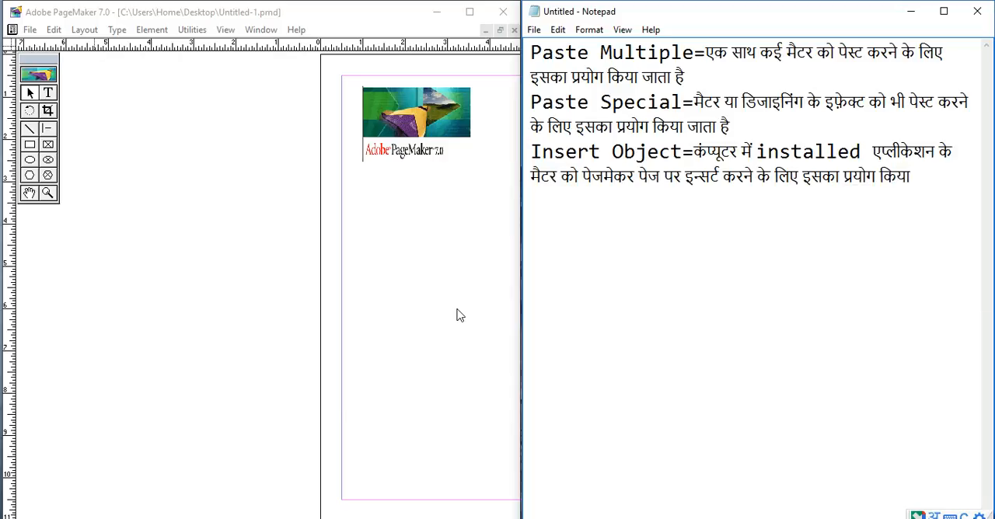
pyautogui.write('jata hai')
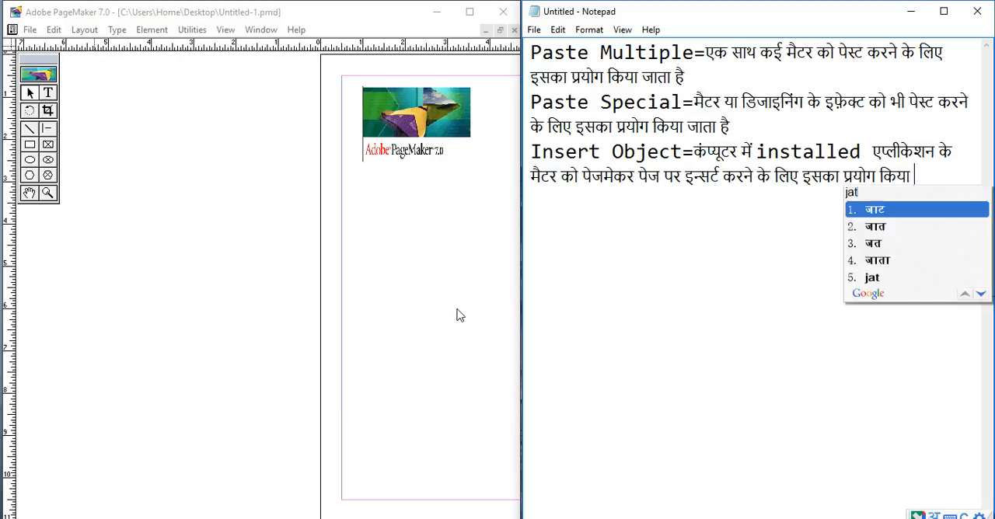
# - Switch to PageMaker, maximize its window and open the Insert Object dialog
pyautogui.click(140, 83)
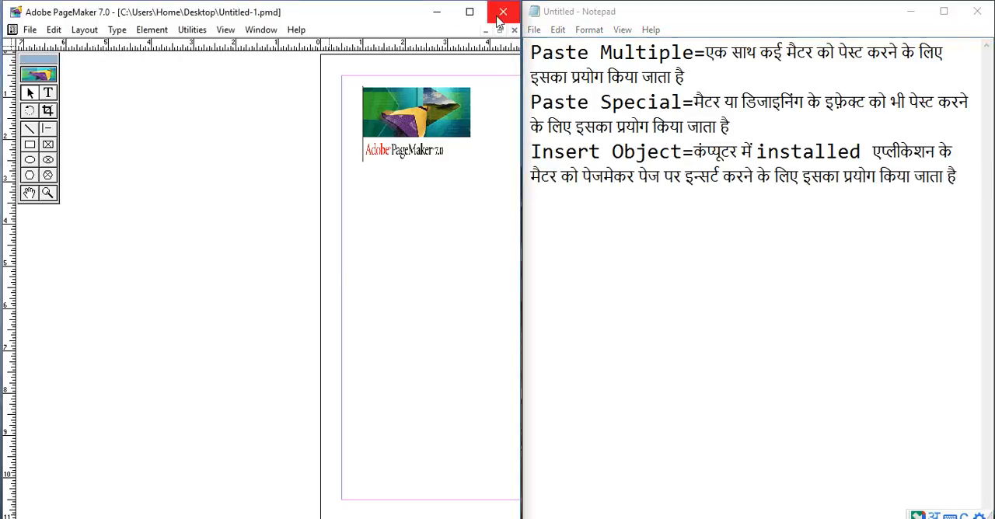
pyautogui.click(470, 12)
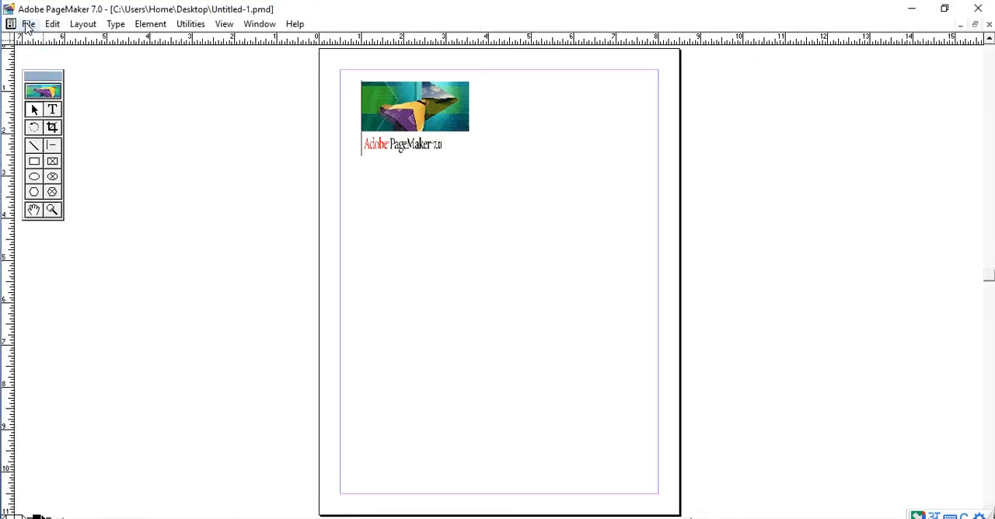
pyautogui.click(27, 24)
pyautogui.moveTo(54, 28)
pyautogui.click(117, 202)
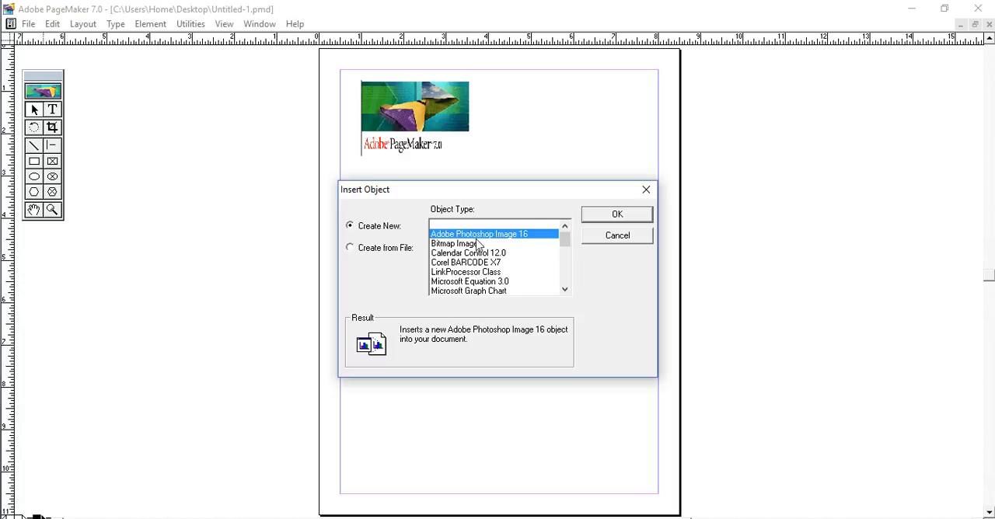
# - Browse the available object types and insert a new Microsoft Office Excel 97-2003 Worksheet object
pyautogui.click(453, 246)
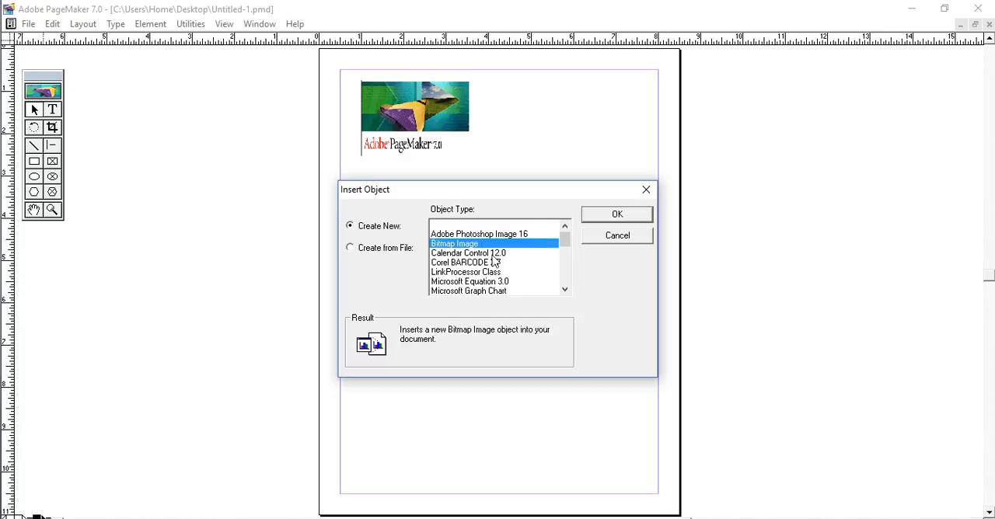
pyautogui.click(476, 263)
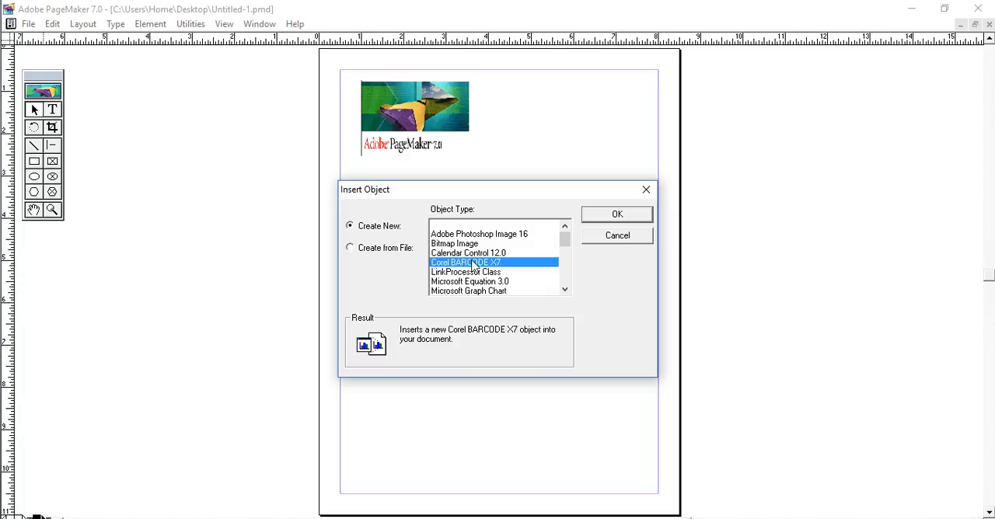
pyautogui.click(567, 291)
pyautogui.click(567, 290)
pyautogui.click(567, 291)
pyautogui.click(567, 291)
pyautogui.click(494, 266)
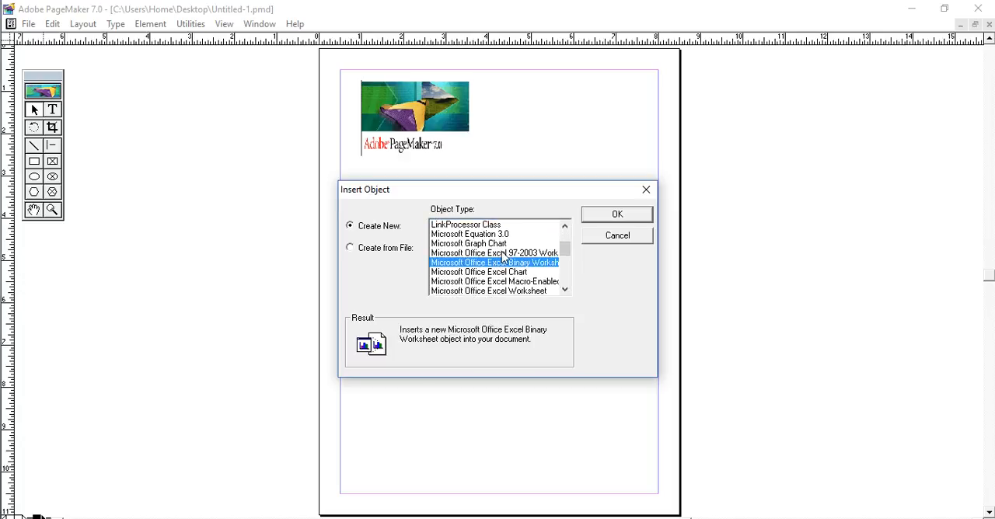
pyautogui.click(502, 255)
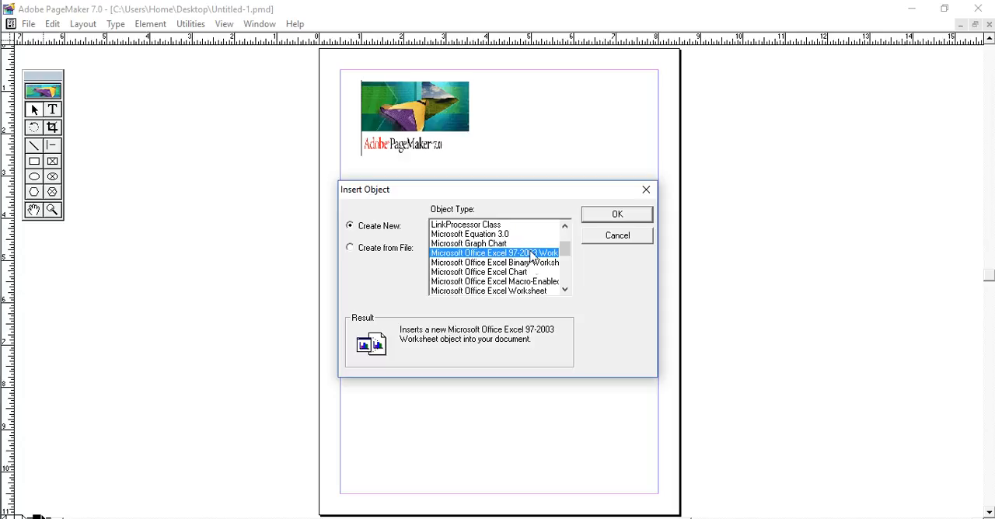
pyautogui.click(626, 222)
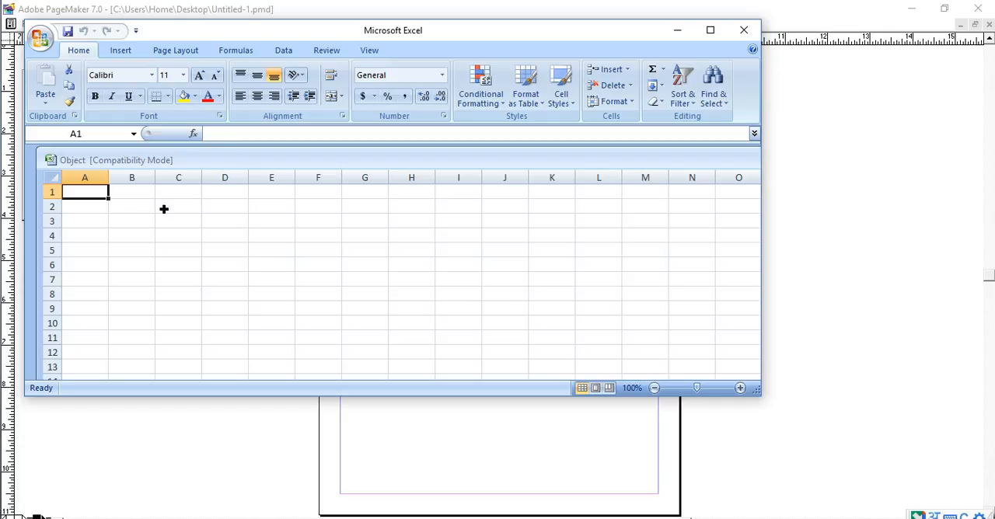
# - Enter two first names in Hindi in cells A1 and A2 of the Excel worksheet
pyautogui.write('Ram')
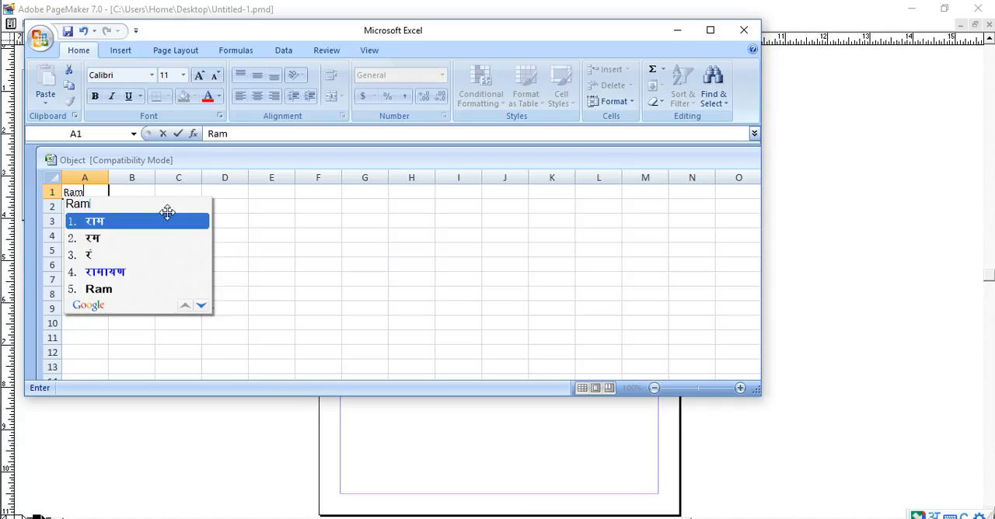
pyautogui.press('Escape')
pyautogui.write('राम')
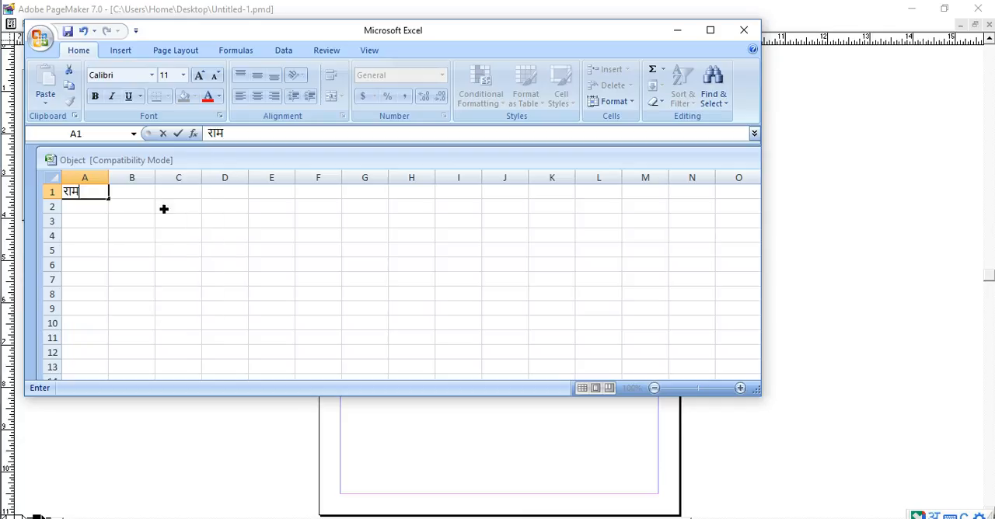
pyautogui.press('Return')
pyautogui.write('Shyam')
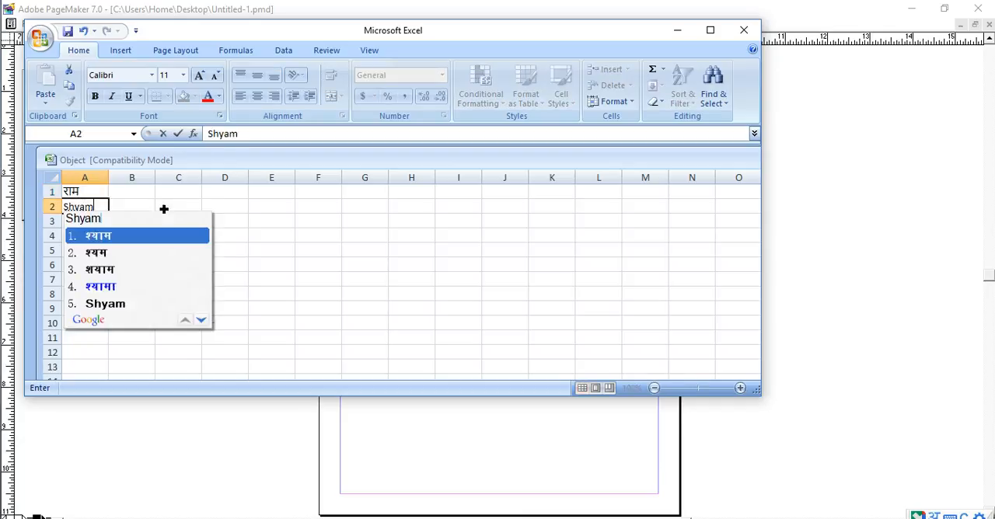
pyautogui.press('Return')
pyautogui.press('Return')
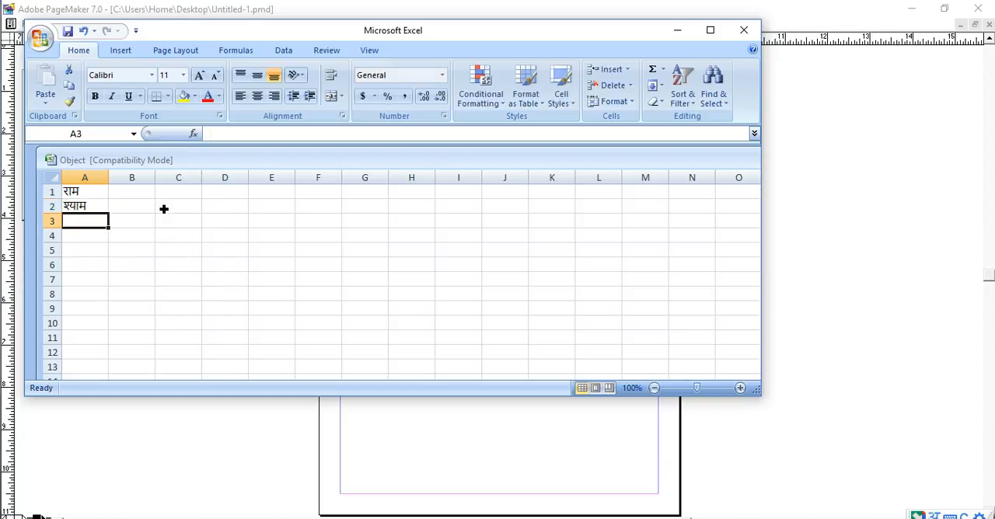
# - Add two more Hindi first names in cells A3 and A4, correcting the last letter of the final name
pyautogui.write('Amit')
pyautogui.press('Return')
pyautogui.press('Return')
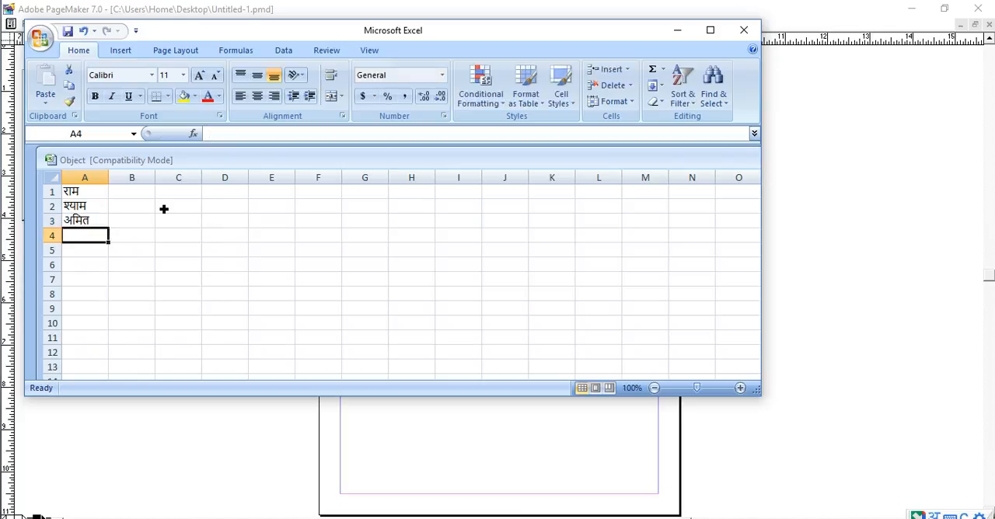
pyautogui.write('Punil')
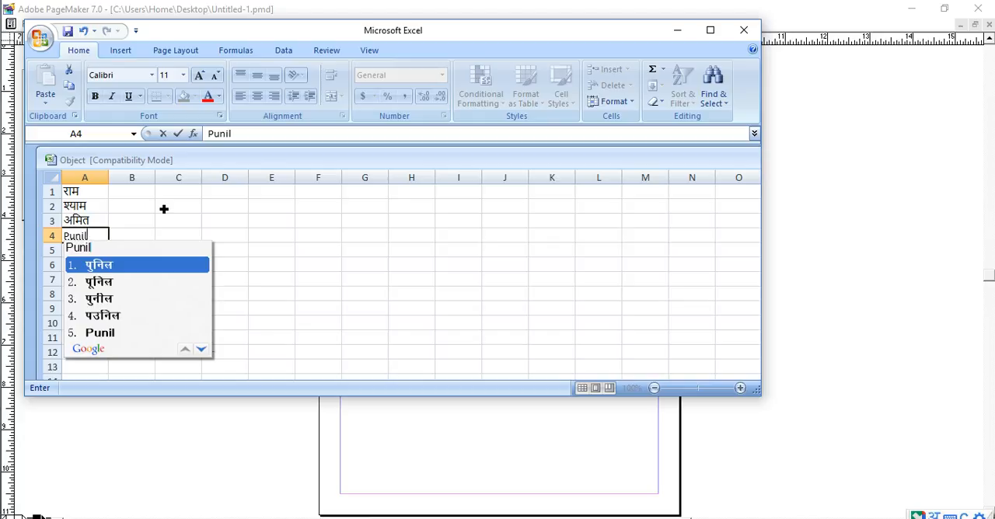
pyautogui.press('Return')
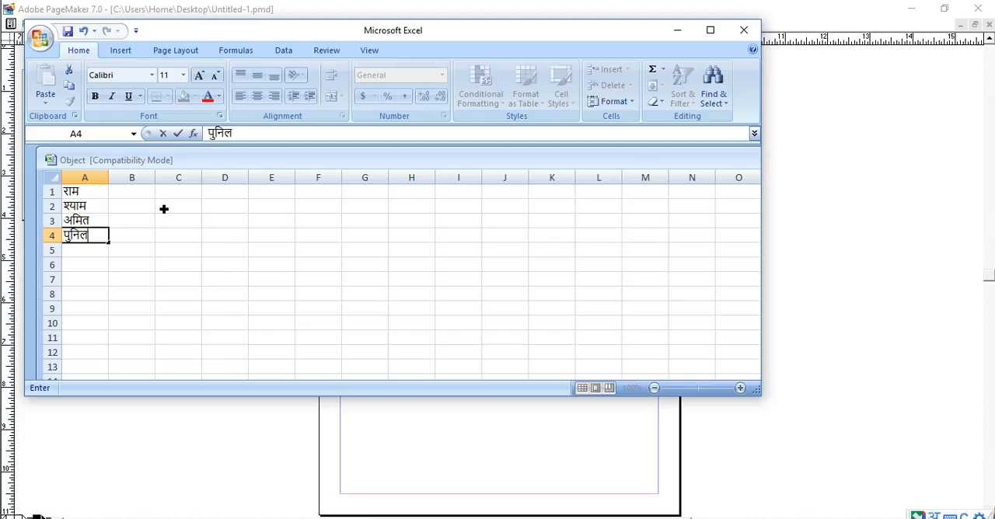
pyautogui.press('BackSpace')
pyautogui.write('t')
pyautogui.press('Return')
# - Enter the numbers १० in cell B1 and १२ in cell B2, beside the first two names
pyautogui.press('Right')
pyautogui.press('Up')
pyautogui.press('Up')
pyautogui.press('Up')
pyautogui.write('10')
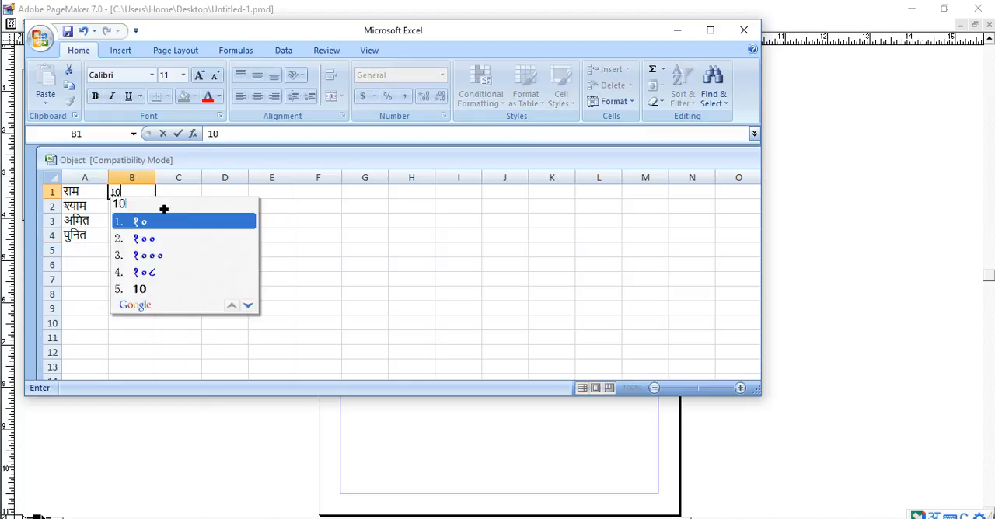
pyautogui.press('Return')
pyautogui.press('Return')
pyautogui.write('12')
pyautogui.press('Return')
pyautogui.press('Return')
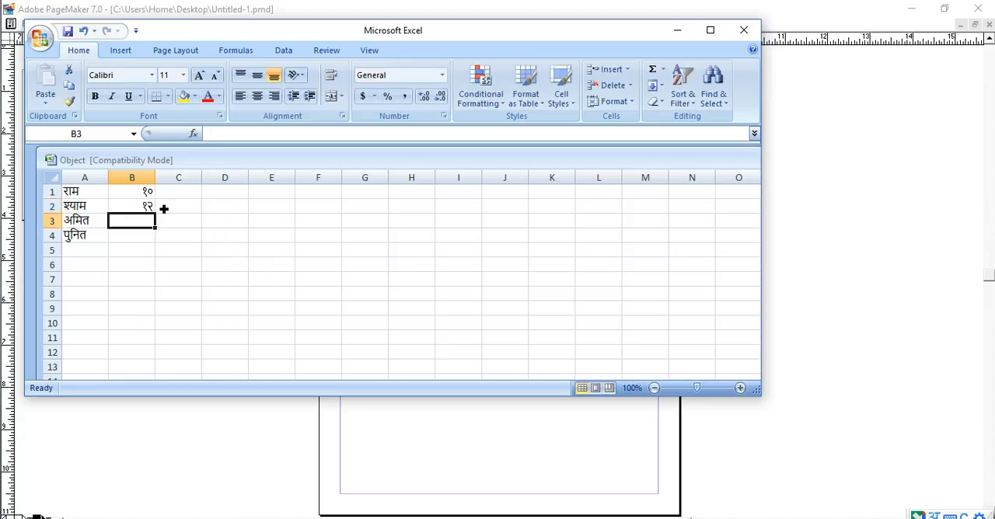
# - Complete column B with १४ in cell B3 and १६ in cell B4
pyautogui.press('Up')
pyautogui.press('Up')
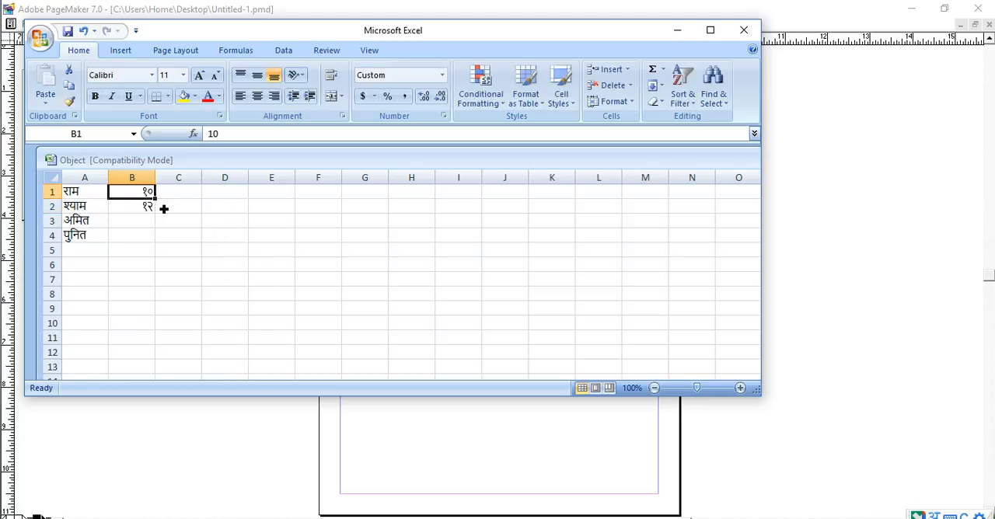
pyautogui.press('super+space')
pyautogui.press('Down')
pyautogui.press('Down')
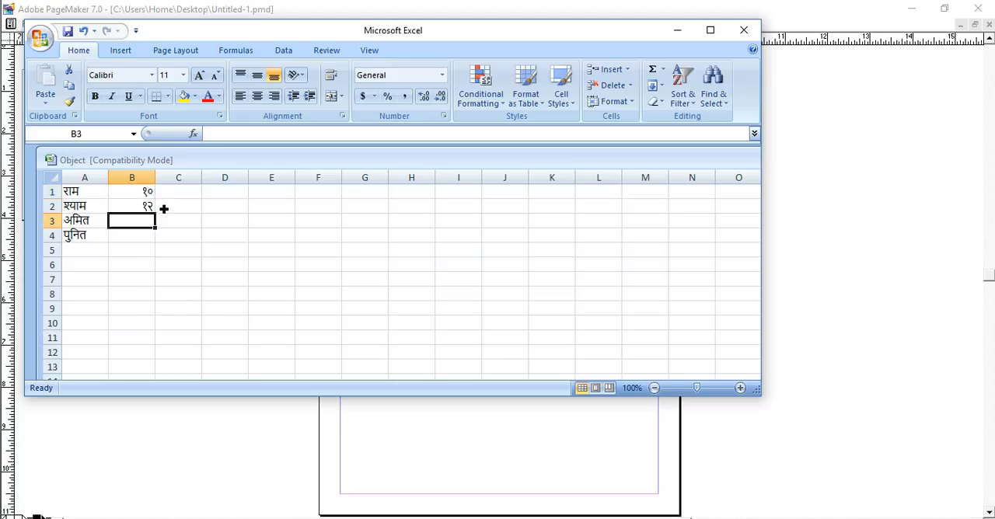
pyautogui.press('super+space')
pyautogui.write('14')
pyautogui.press('space')
pyautogui.press('Return')
pyautogui.write('16')
pyautogui.press('space')
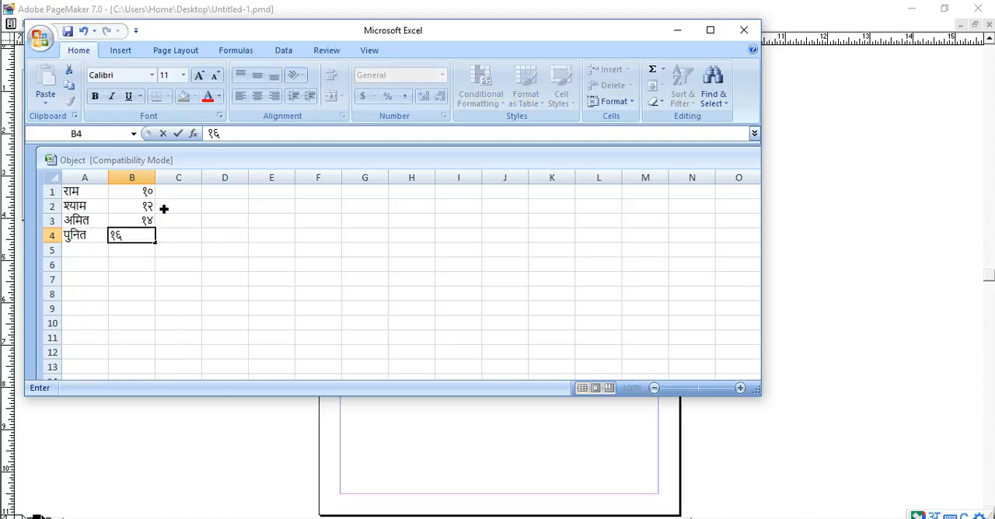
pyautogui.press('Return')
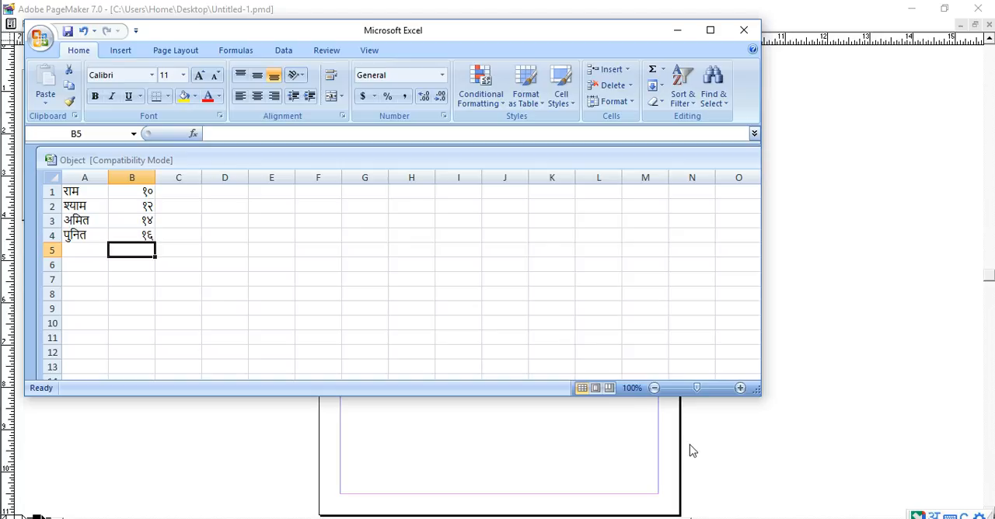
# - Look at the PageMaker page, return to Excel and move its window to see the page behind it
pyautogui.click(858, 268)
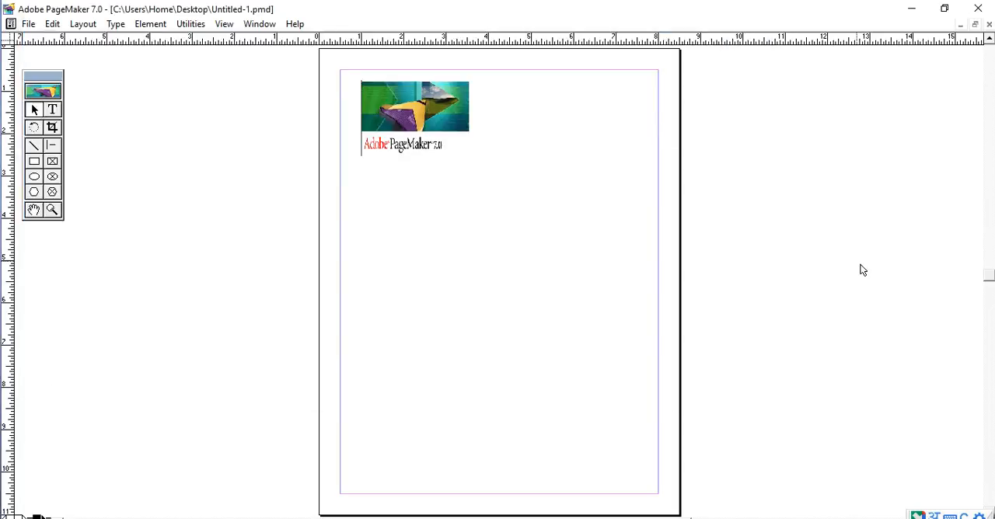
pyautogui.click(720, 518)
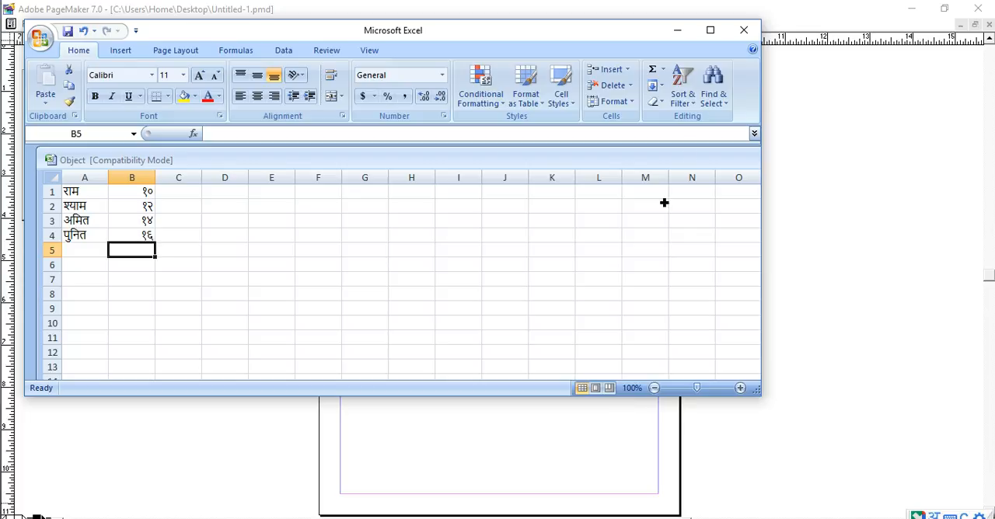
pyautogui.moveTo(590, 30); pyautogui.dragTo(654, 78)
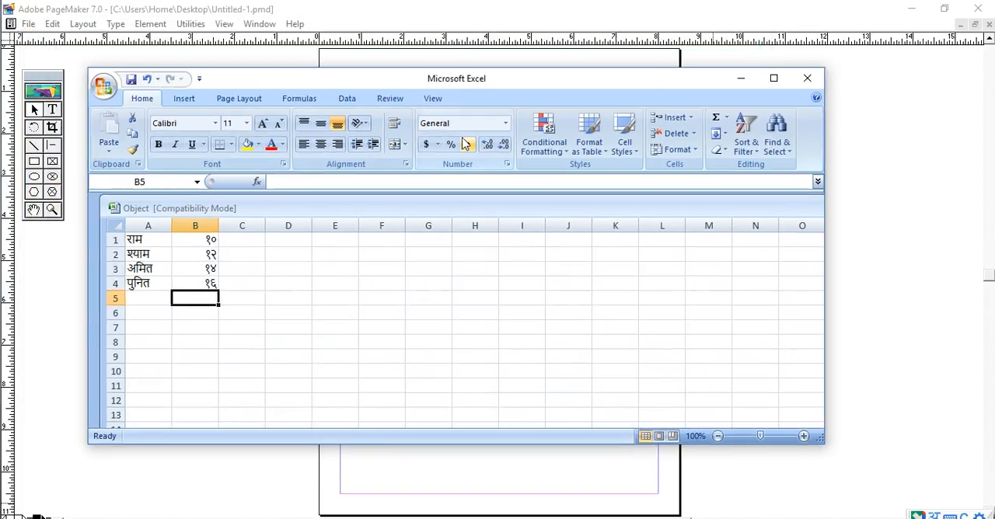
pyautogui.moveTo(396, 80); pyautogui.dragTo(429, 98)
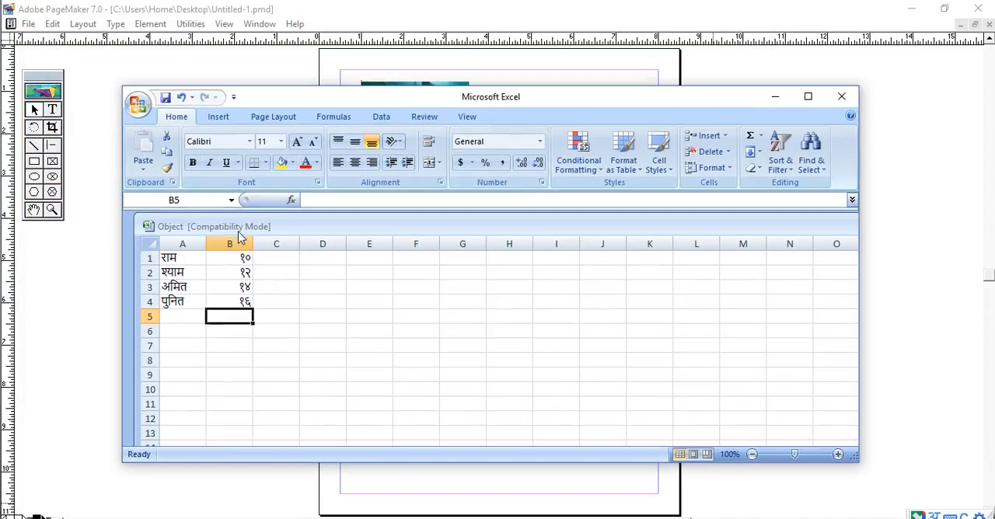
# - Maximize the embedded workbook inside the Excel window and select the range A1:C6
pyautogui.doubleClick(174, 226)
pyautogui.click(270, 288)
pyautogui.click(209, 320)
pyautogui.click(350, 323)
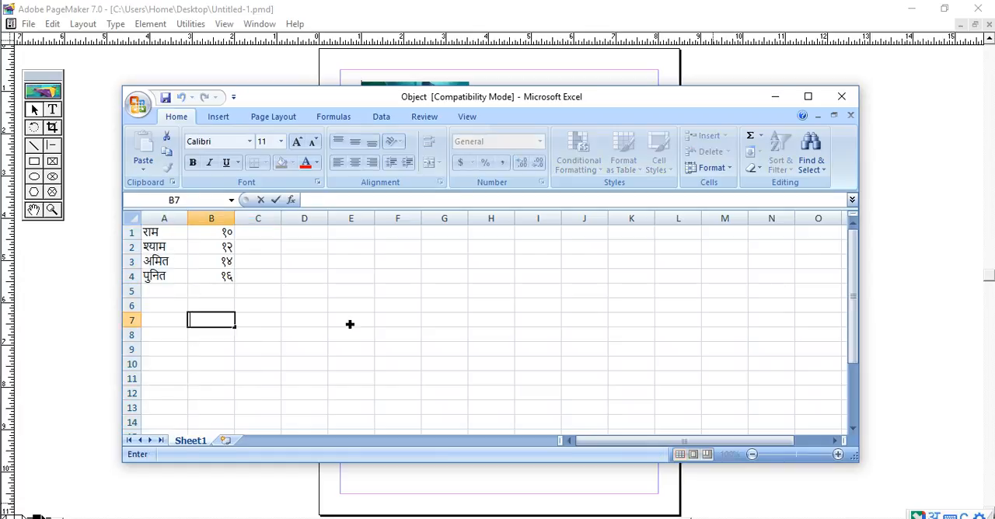
pyautogui.click(464, 295)
pyautogui.moveTo(852, 247); pyautogui.dragTo(853, 227)
pyautogui.moveTo(278, 237); pyautogui.dragTo(146, 313)
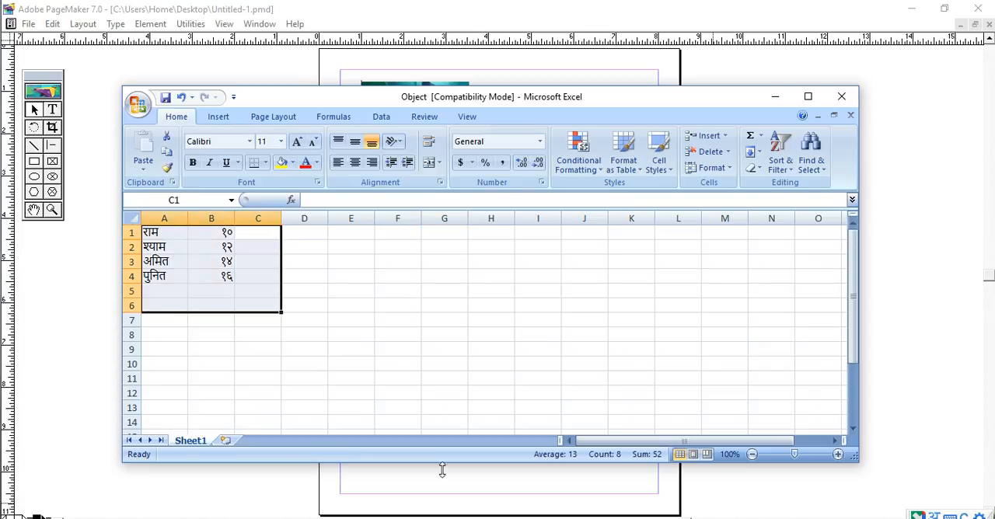
# - Check the PageMaker page again, return to Excel and view the worksheet full-screen before restoring the window
pyautogui.click(551, 485)
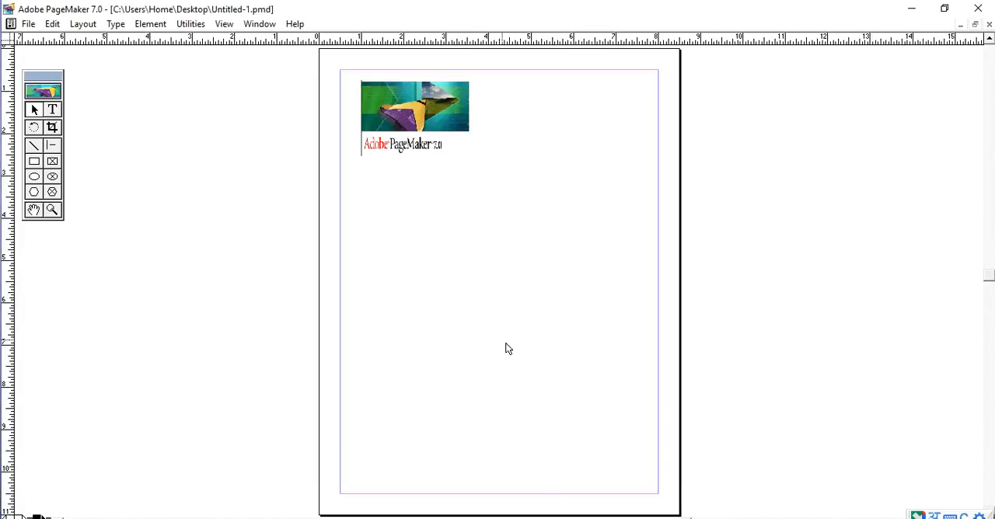
pyautogui.hotkey('alt', 'Tab')
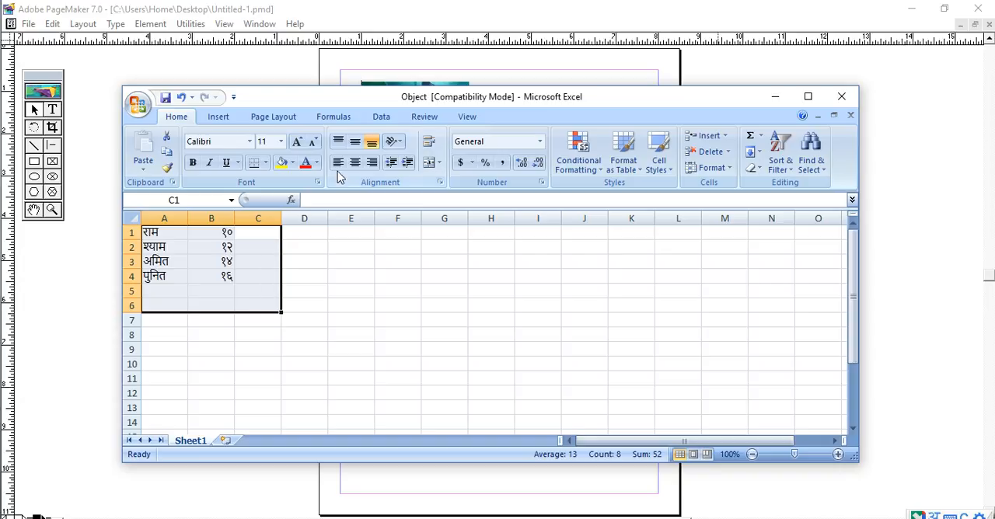
pyautogui.doubleClick(313, 98)
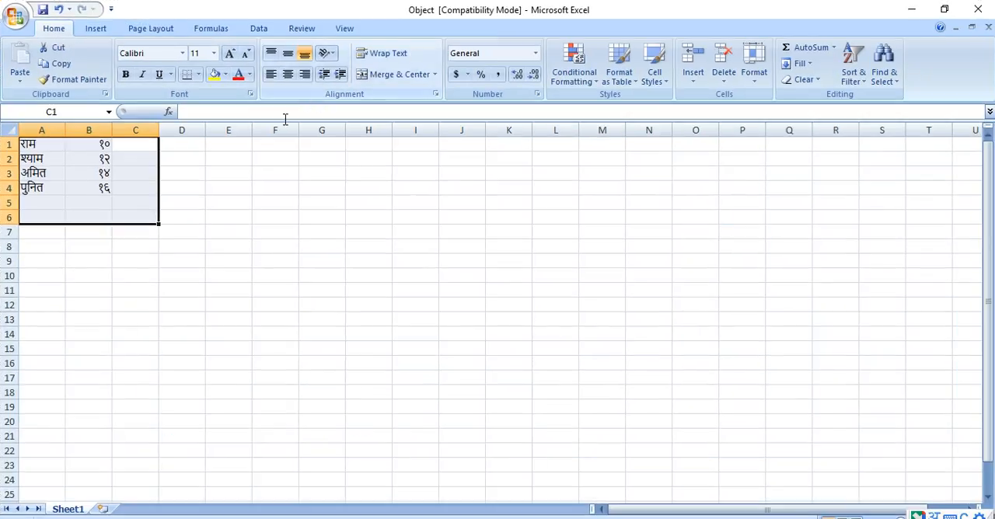
pyautogui.click(198, 148)
pyautogui.click(187, 188)
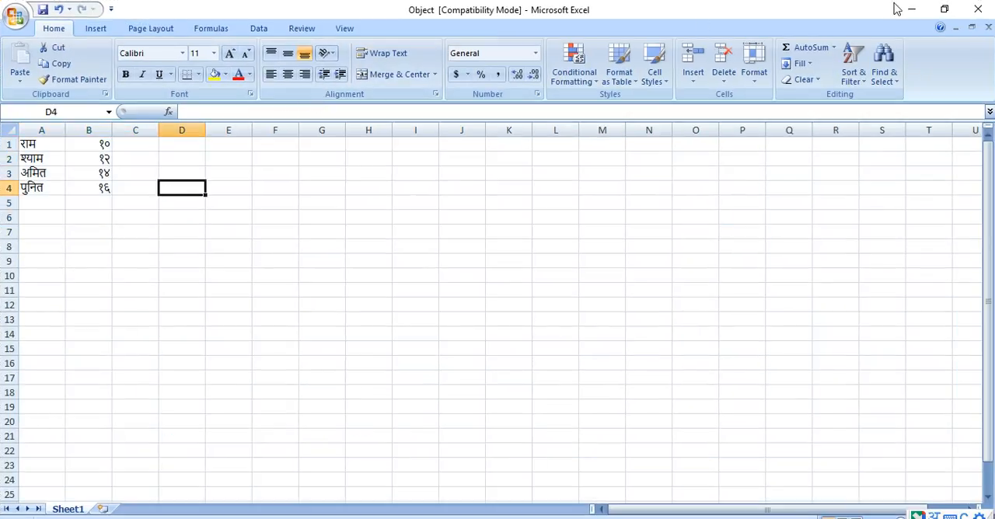
pyautogui.click(944, 9)
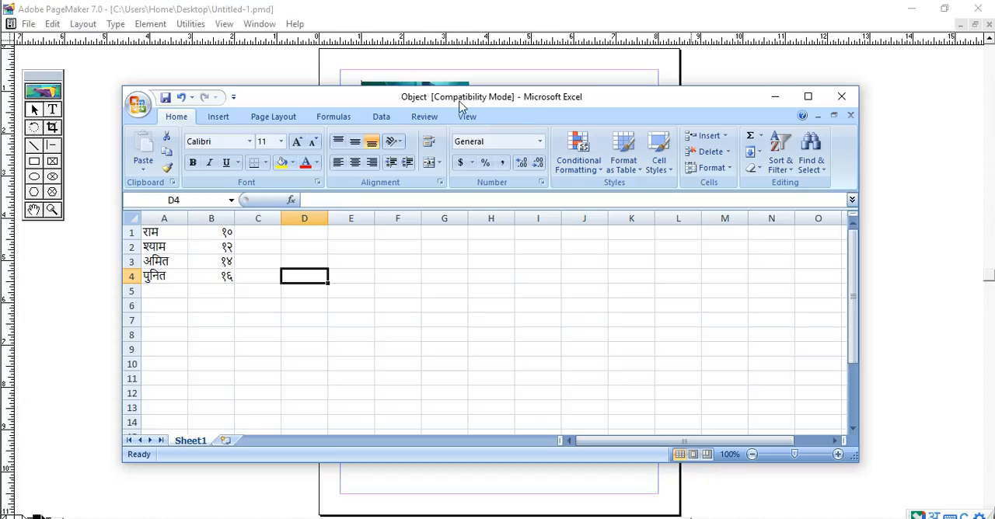
# - Close Excel to embed the worksheet in PageMaker and place the table, enlarged, on the page below the logo
pyautogui.moveTo(357, 101); pyautogui.dragTo(395, 96)
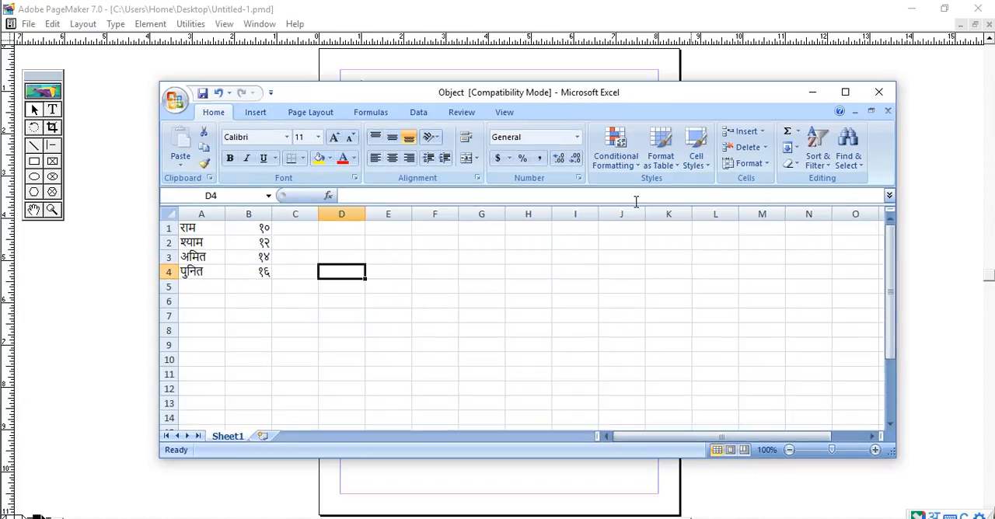
pyautogui.moveTo(886, 255)
pyautogui.mouseDown()
pyautogui.moveTo(894, 336)
pyautogui.moveTo(892, 253)
pyautogui.mouseUp()
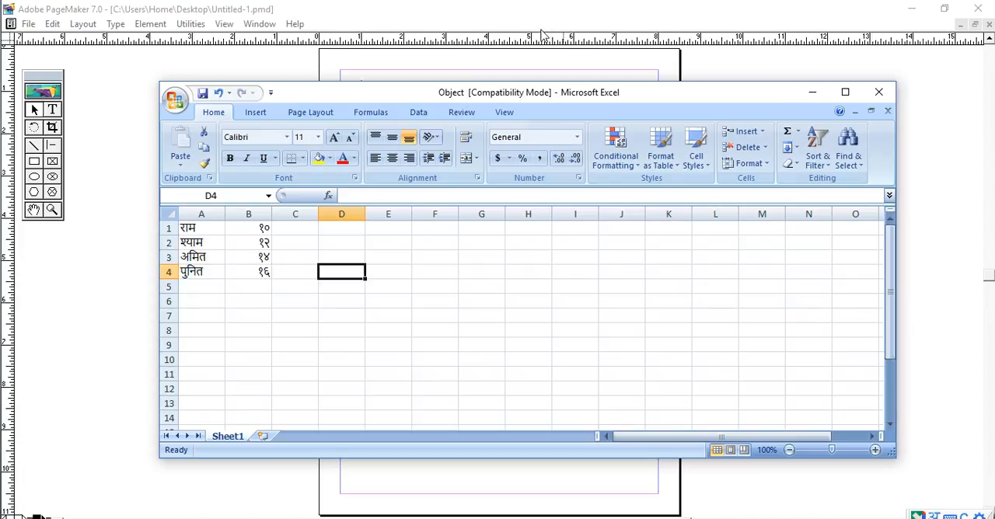
pyautogui.moveTo(403, 103); pyautogui.dragTo(550, 101)
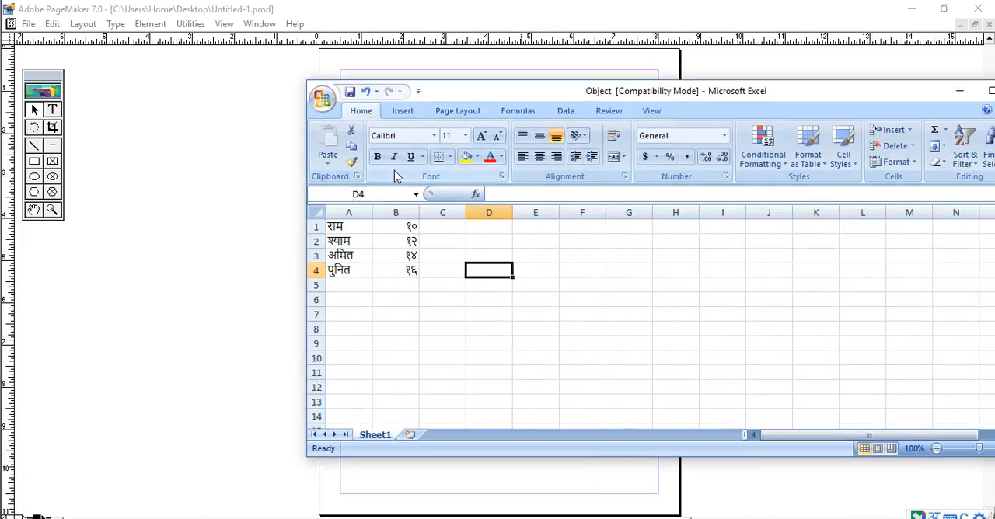
pyautogui.moveTo(517, 91); pyautogui.dragTo(428, 58)
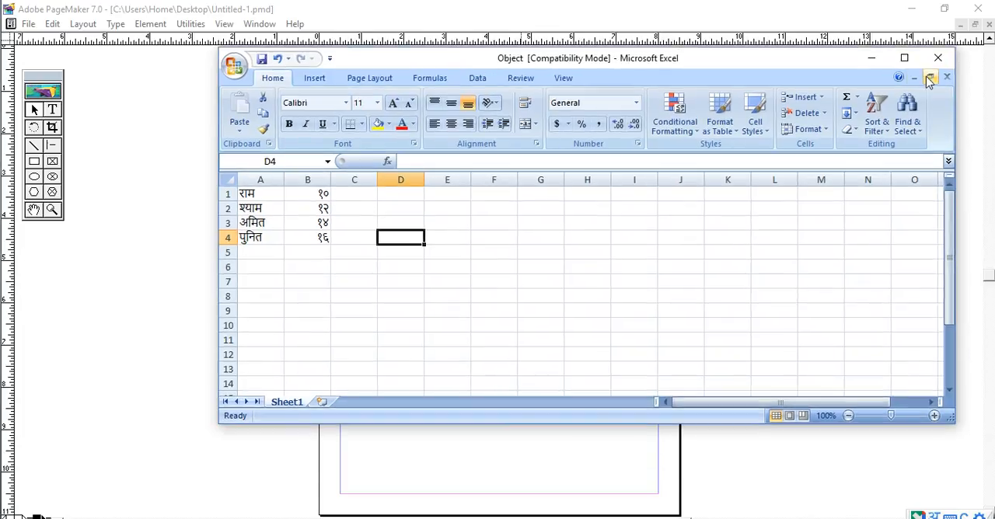
pyautogui.click(945, 67)
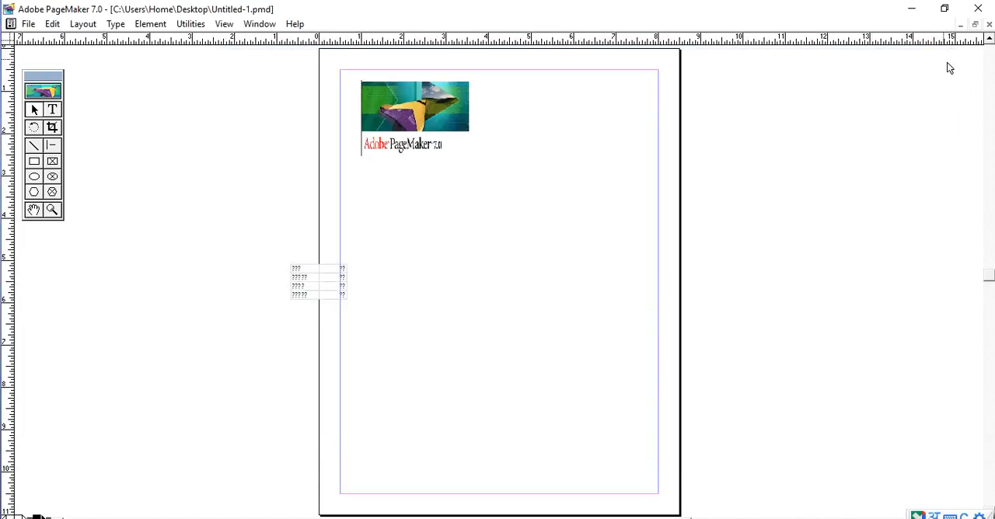
pyautogui.moveTo(325, 296); pyautogui.dragTo(600, 248)
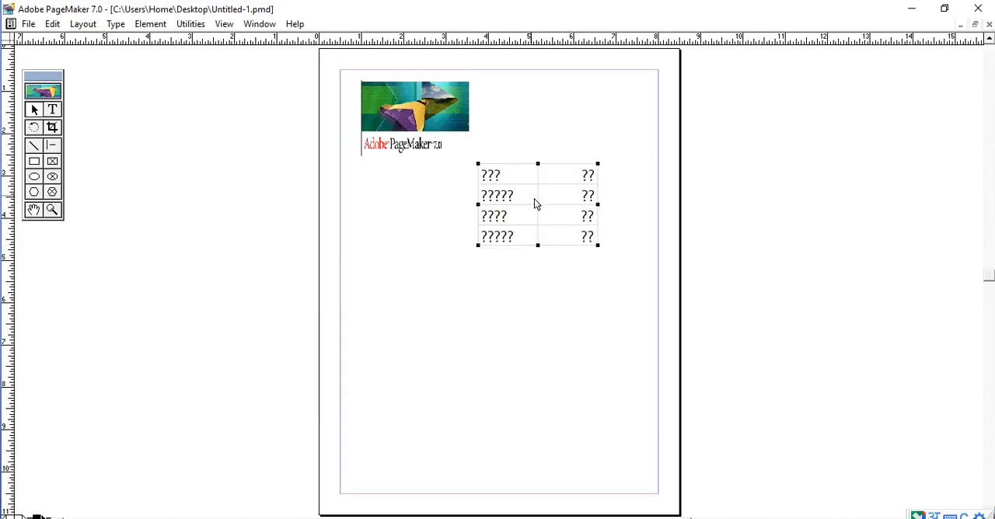
# - Move the embedded table up beside the logo and adjust its height slightly
pyautogui.moveTo(533, 199); pyautogui.dragTo(541, 108)
pyautogui.moveTo(541, 115); pyautogui.dragTo(533, 119)
pyautogui.moveTo(538, 168)
pyautogui.mouseDown()
pyautogui.moveTo(540, 149)
pyautogui.moveTo(541, 175)
pyautogui.mouseUp()
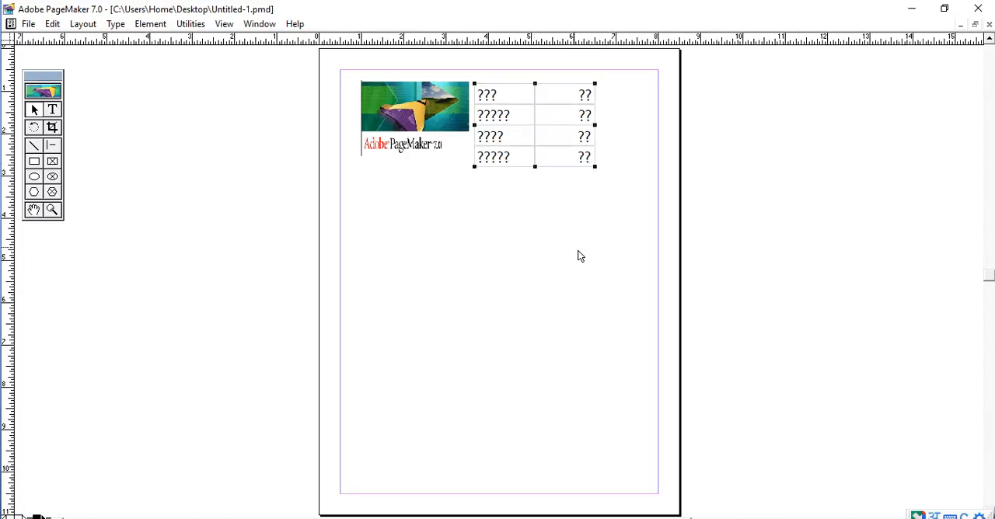
# - Insert a new Microsoft Office Excel 97-2003 Worksheet object into the page
pyautogui.click(28, 23)
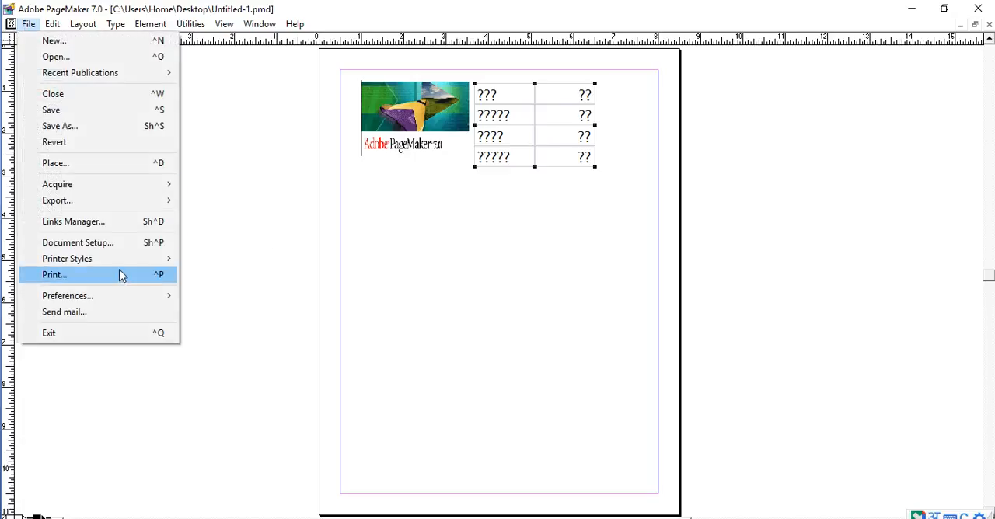
pyautogui.click(52, 24)
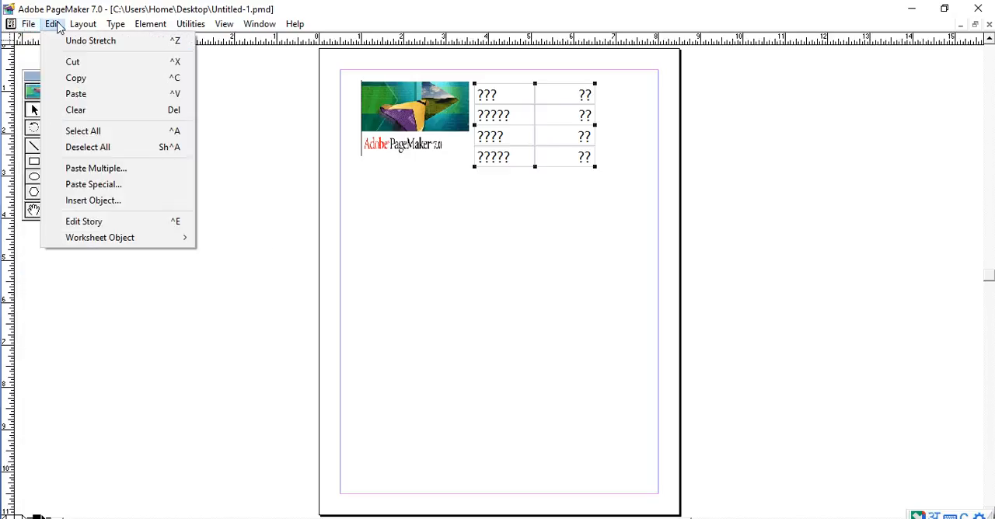
pyautogui.click(153, 204)
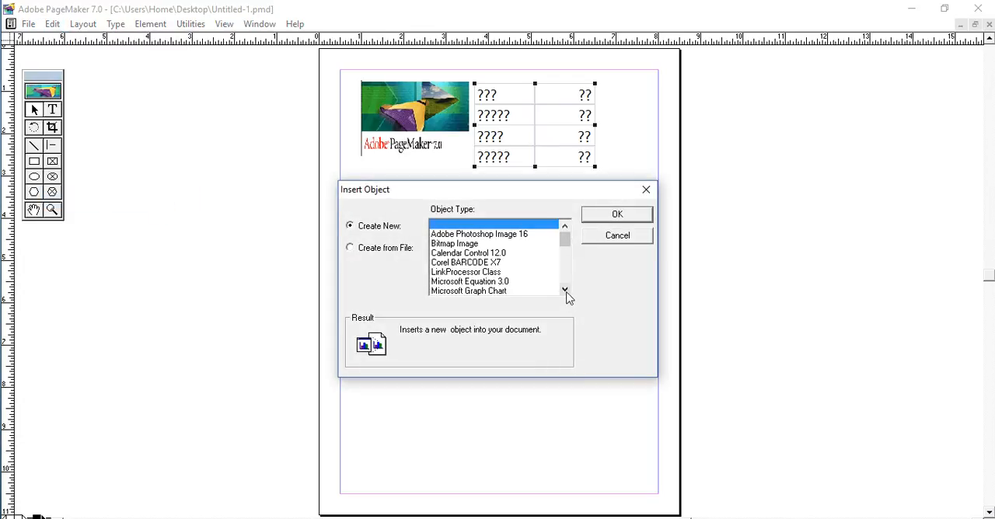
pyautogui.click(565, 290)
pyautogui.click(565, 289)
pyautogui.click(565, 290)
pyautogui.click(565, 290)
pyautogui.click(533, 250)
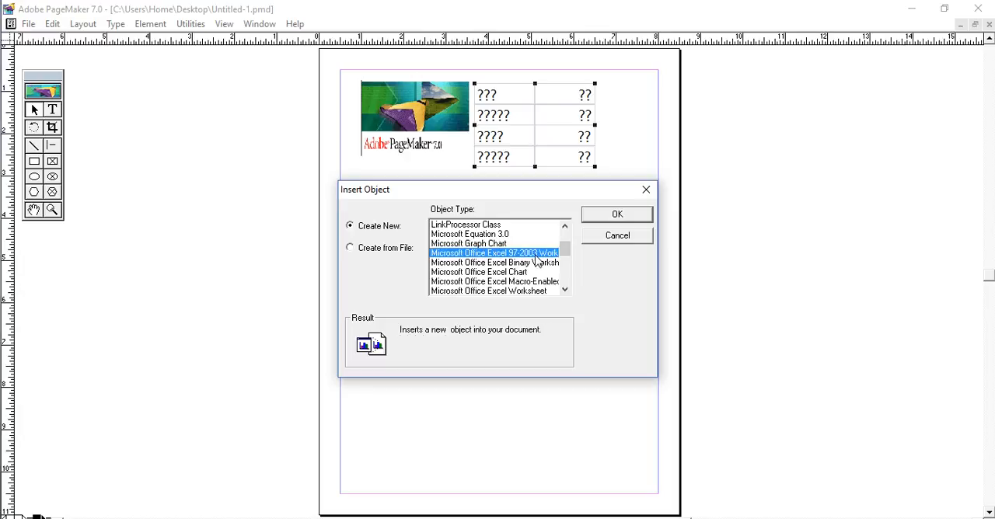
pyautogui.click(617, 214)
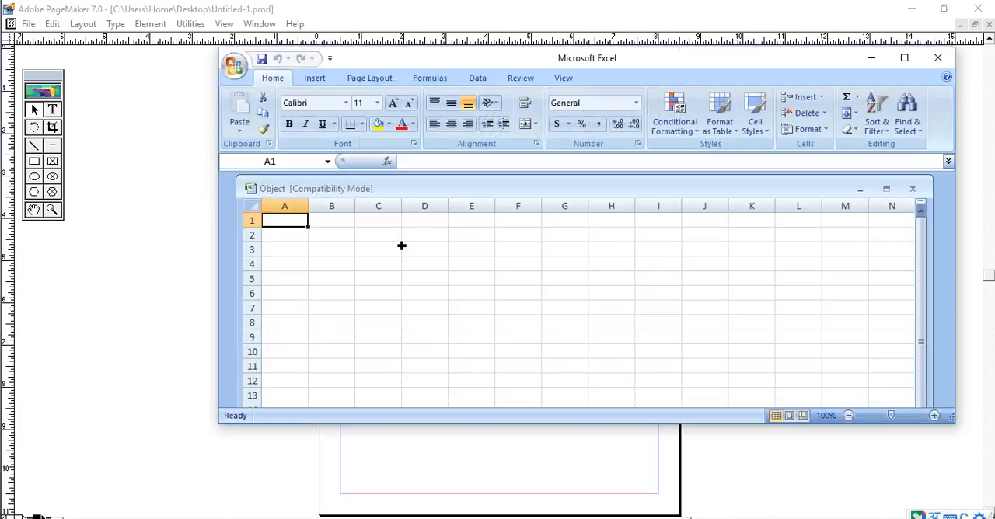
# - Switch the input language to English and enter four sample first names in cells A1 to A4
pyautogui.press('super+space')
pyautogui.press('super+space')
pyautogui.press('super+space')
pyautogui.press('super+space')
pyautogui.press('super+space')
pyautogui.press('super+space')
pyautogui.press('super+space')
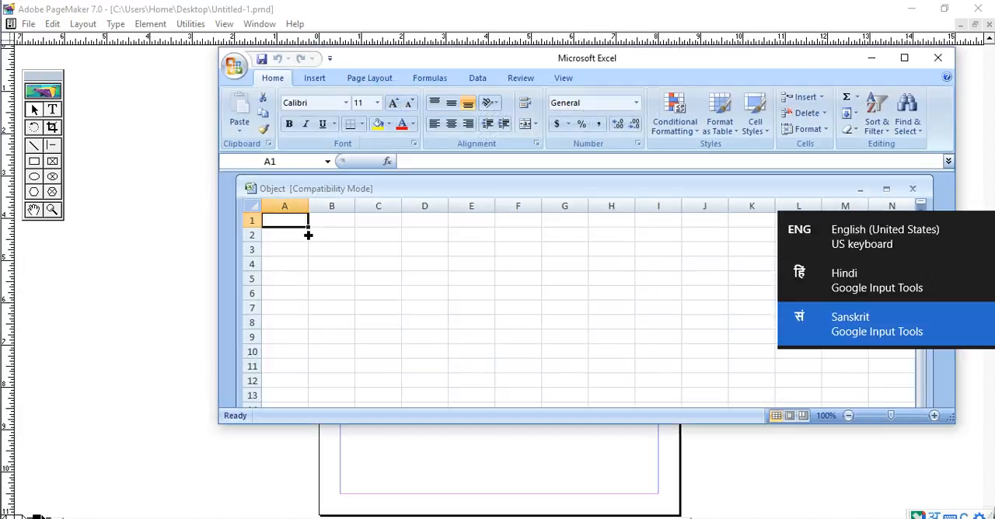
pyautogui.press('super+space')
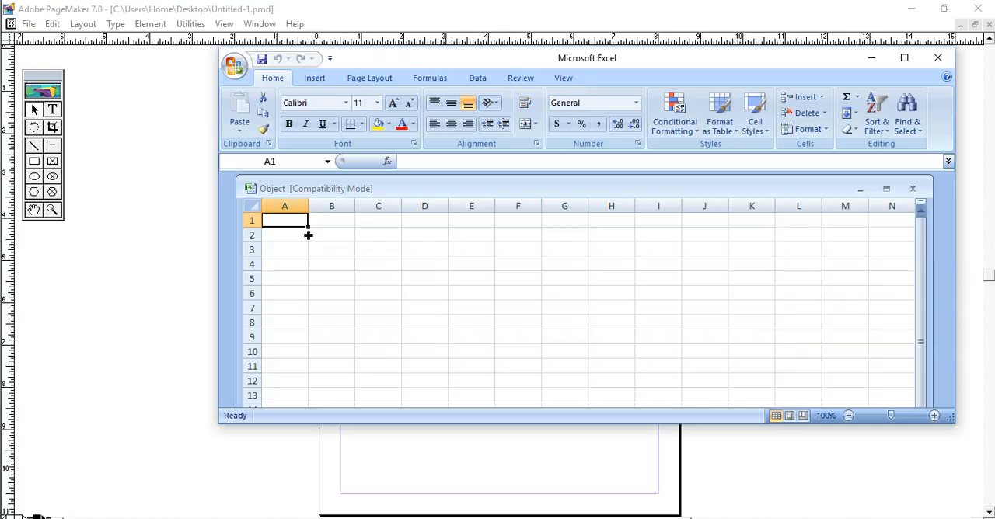
pyautogui.write('Ram')
pyautogui.press('Return')
pyautogui.write('Sh')
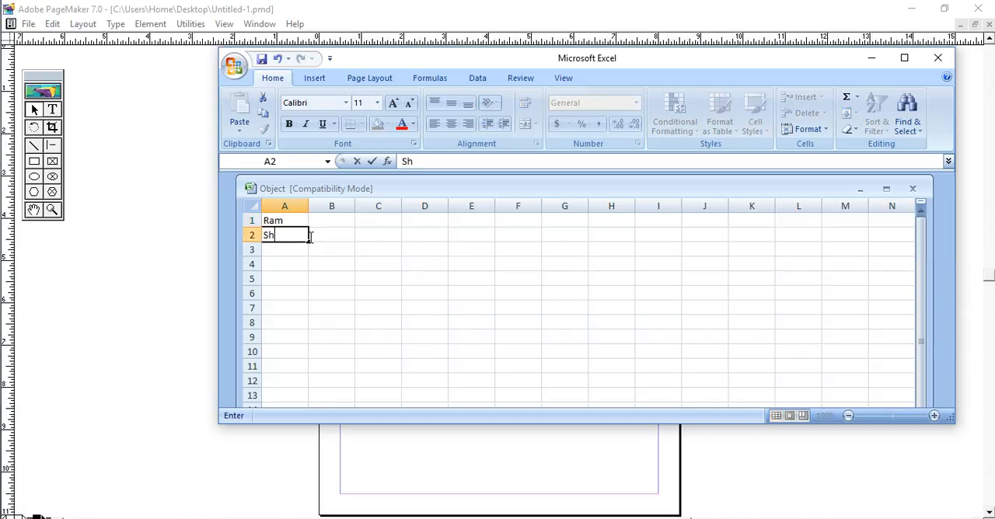
pyautogui.press('Return')
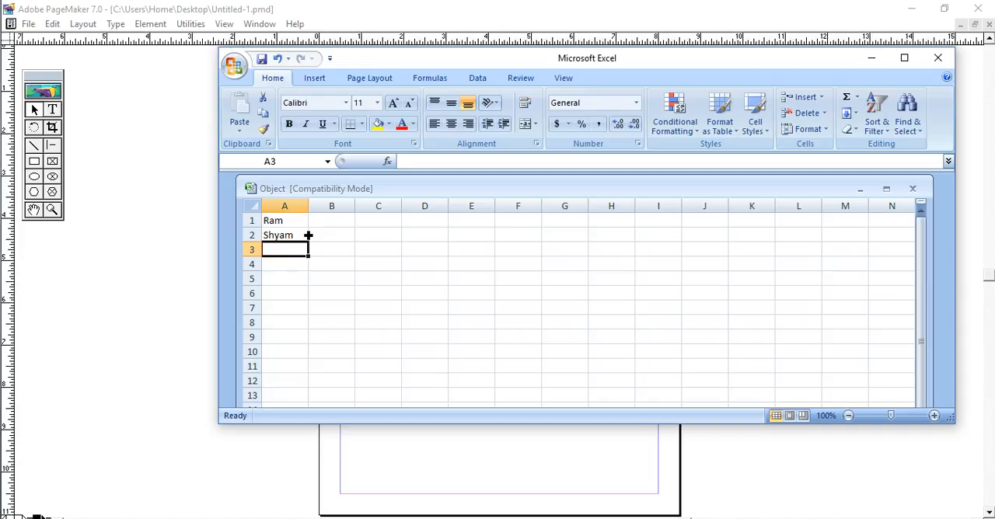
pyautogui.write('Pa')
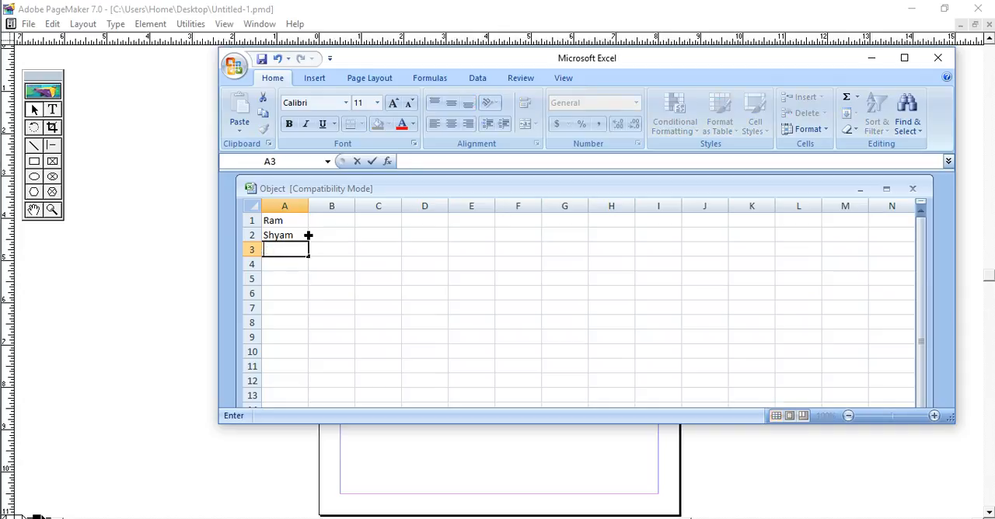
pyautogui.write('mit')
pyautogui.press('Return')
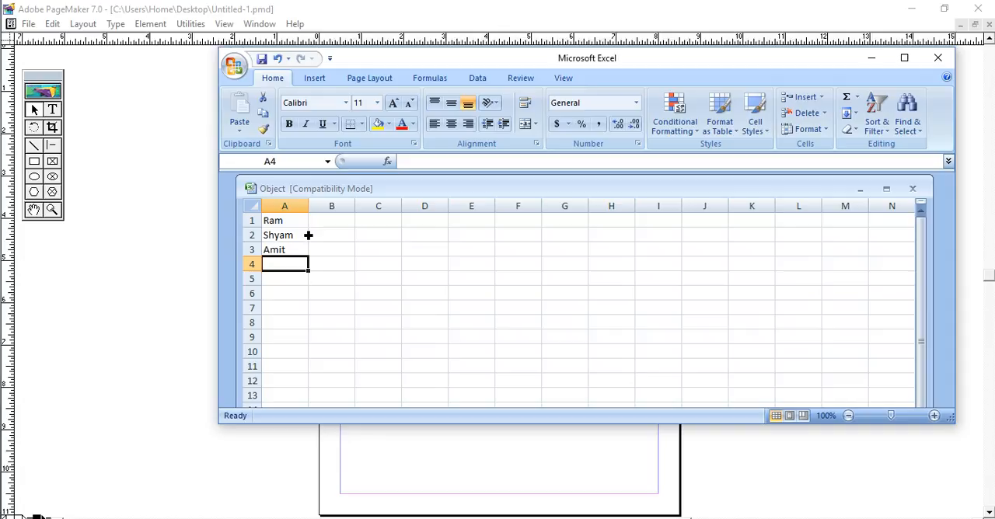
pyautogui.write('Punil')
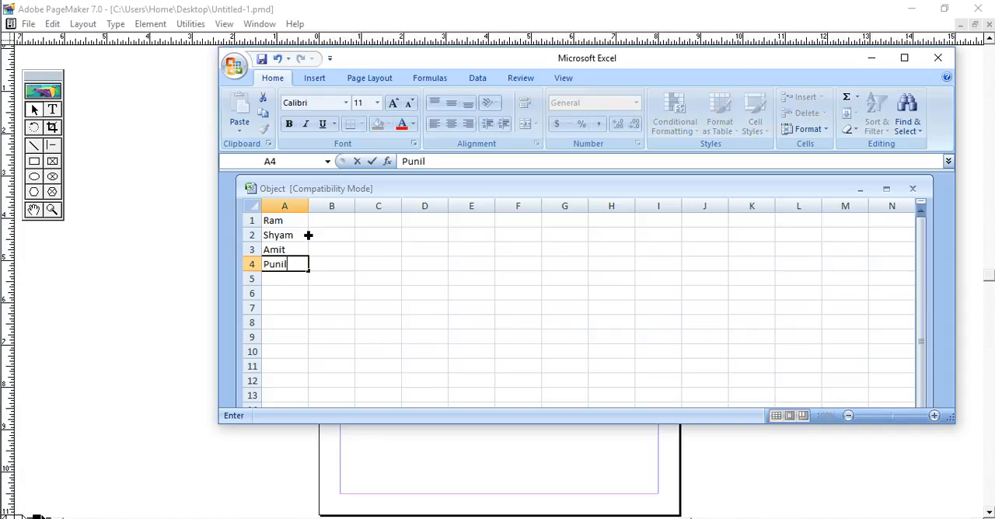
pyautogui.press('Tab')
# - Enter 10, 12, 14 and 16 in cells B1 to B4 beside the names
pyautogui.press('Up')
pyautogui.press('Up')
pyautogui.press('Up')
pyautogui.write('10')
pyautogui.press('Return')
pyautogui.write('12')
pyautogui.press('Return')
pyautogui.write('14')
pyautogui.press('Return')
pyautogui.write('1')
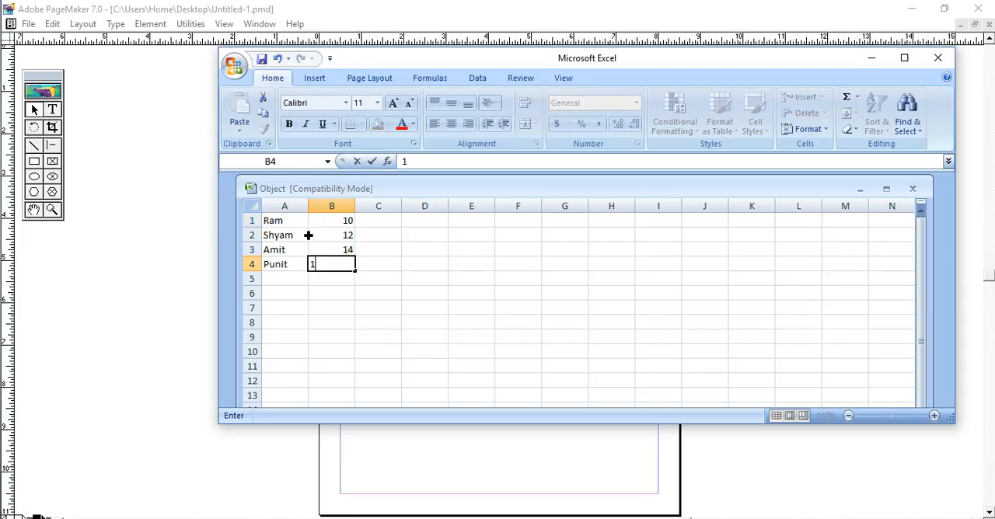
pyautogui.press('Return')
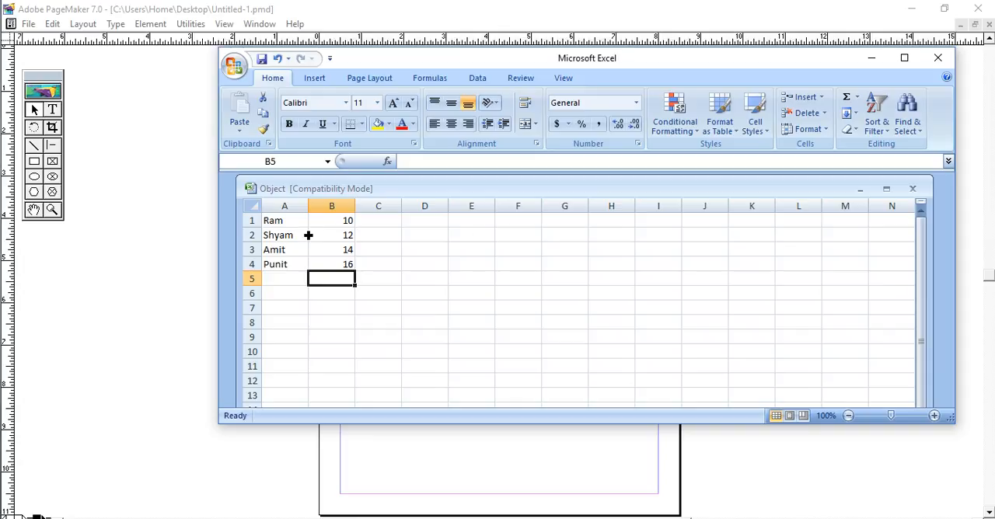
# - Close Excel to embed the worksheet, then move the new table to the middle of the page and enlarge it
pyautogui.click(938, 60)
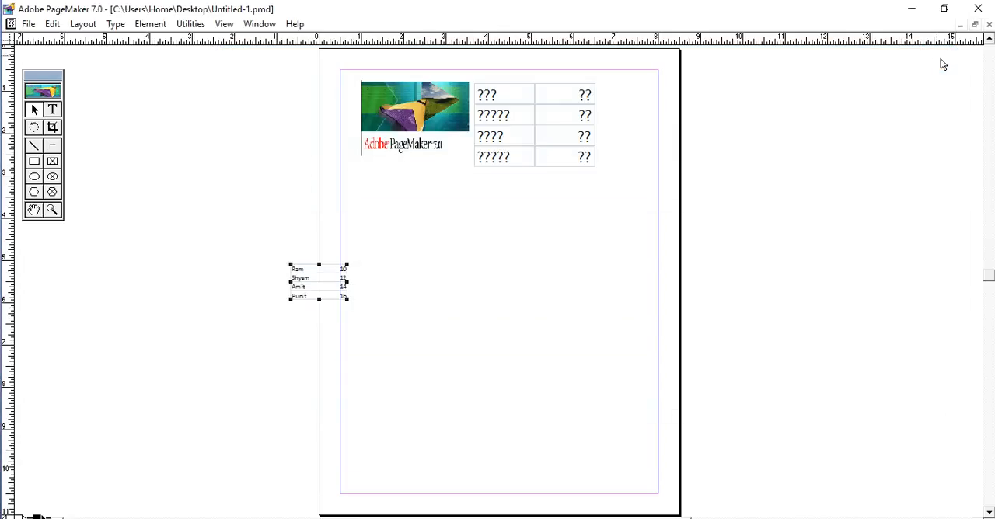
pyautogui.moveTo(330, 290); pyautogui.dragTo(603, 321)
pyautogui.moveTo(568, 273)
pyautogui.mouseDown()
pyautogui.moveTo(446, 280)
pyautogui.moveTo(583, 281)
pyautogui.mouseUp()
pyautogui.moveTo(482, 288); pyautogui.dragTo(503, 342)
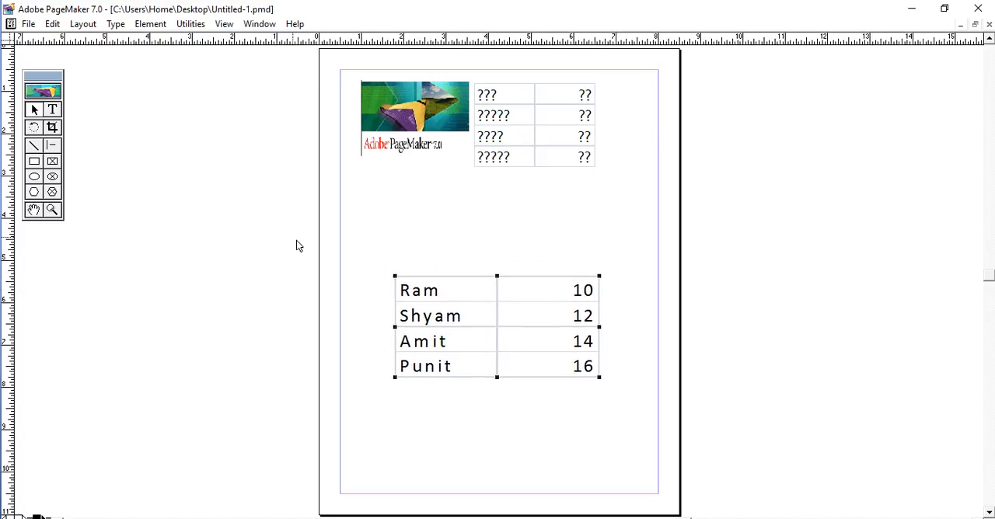
# - Move the new table to the page's top-right margin corner and delete the old table of question marks beneath it
pyautogui.moveTo(508, 304); pyautogui.dragTo(572, 104)
pyautogui.click(535, 162)
pyautogui.press('Delete')
# - Move the logo to the top-left margin corner and stretch it to meet the table's edge and match its height
pyautogui.click(420, 121)
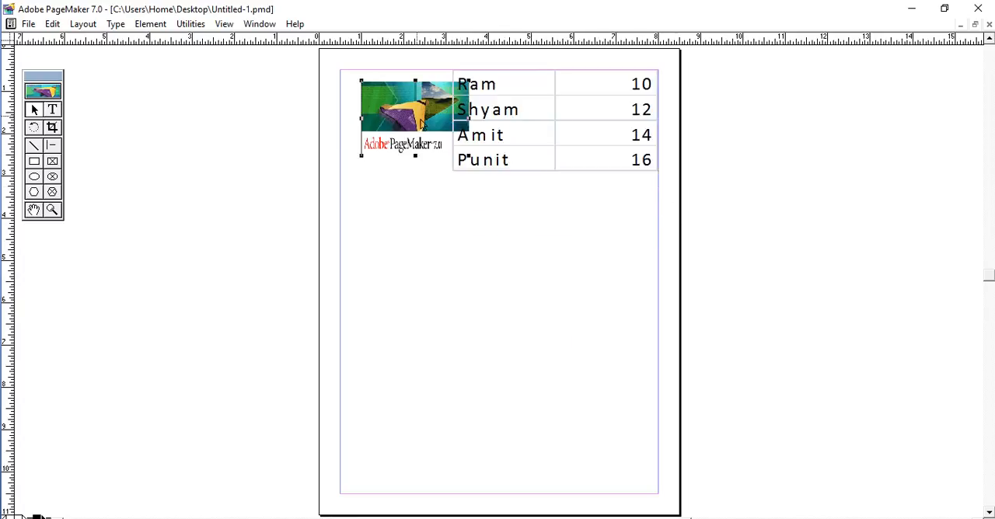
pyautogui.moveTo(421, 121); pyautogui.dragTo(401, 115)
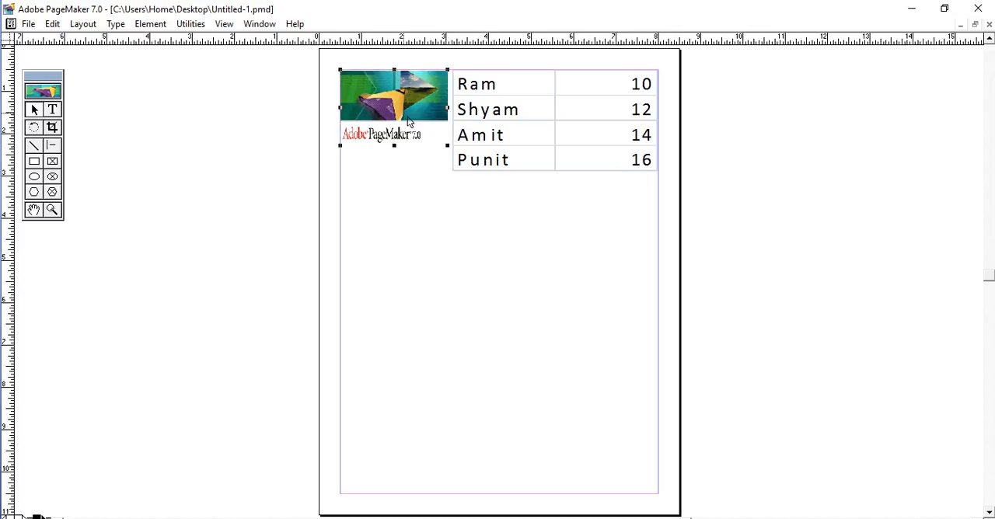
pyautogui.moveTo(394, 147); pyautogui.dragTo(411, 183)
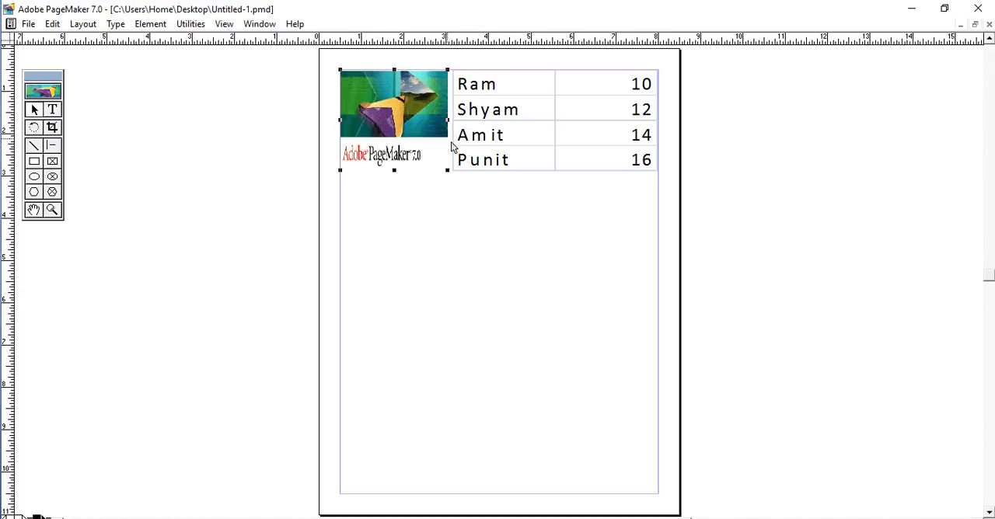
pyautogui.moveTo(449, 122); pyautogui.dragTo(463, 135)
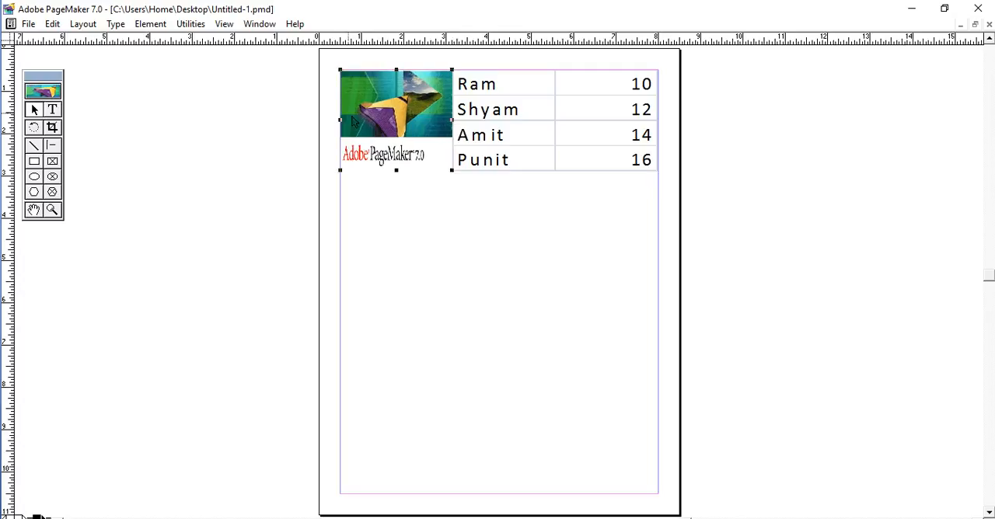
# - Open Insert Object and look through the object types available for creating a new object
pyautogui.click(32, 27)
pyautogui.click(58, 29)
pyautogui.click(53, 28)
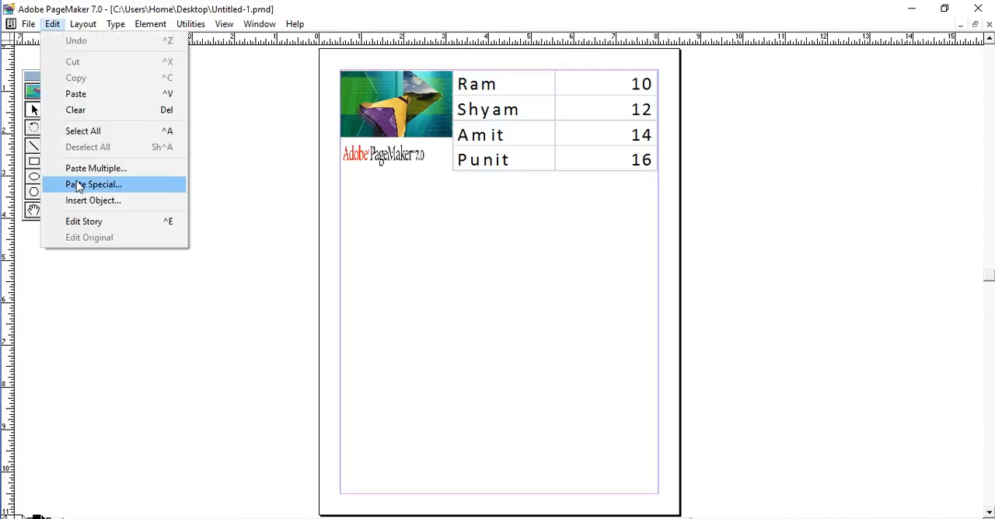
pyautogui.click(115, 201)
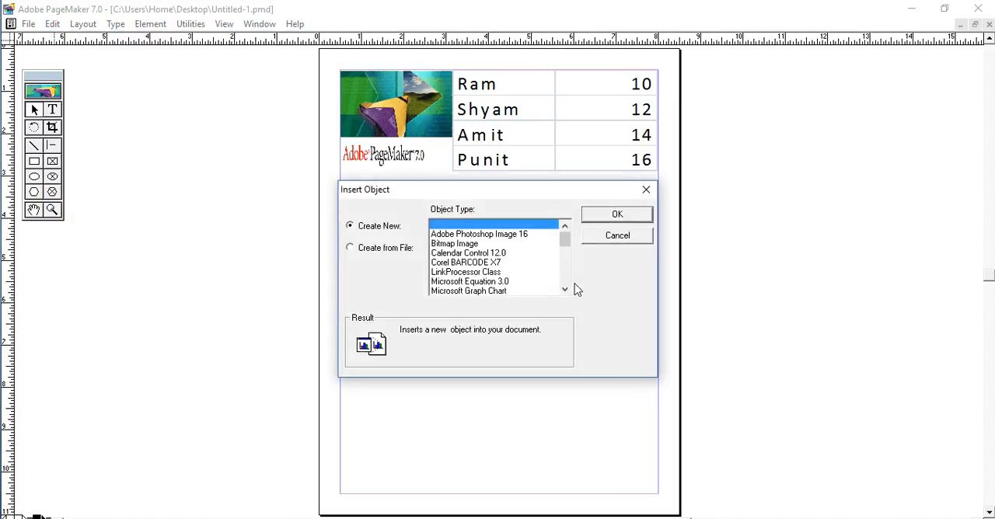
pyautogui.click(564, 289)
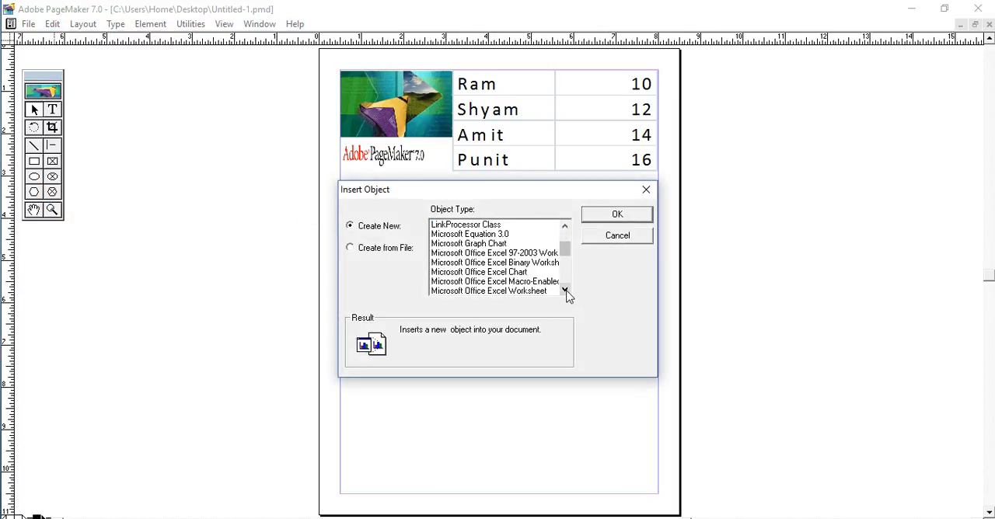
pyautogui.click(565, 290)
pyautogui.click(564, 290)
pyautogui.click(565, 290)
pyautogui.click(565, 290)
pyautogui.click(564, 289)
pyautogui.click(565, 290)
pyautogui.click(565, 290)
pyautogui.click(564, 290)
pyautogui.click(565, 290)
pyautogui.click(565, 290)
pyautogui.click(565, 289)
pyautogui.click(565, 289)
pyautogui.click(565, 290)
pyautogui.click(565, 290)
pyautogui.click(565, 290)
pyautogui.moveTo(564, 272); pyautogui.dragTo(563, 230)
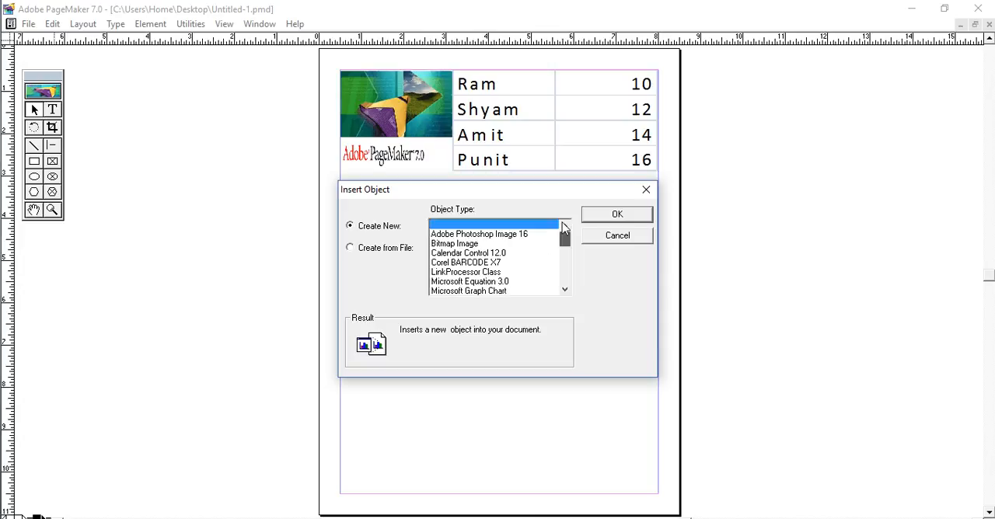
# - Insert a new Bitmap Image object, fill its whole canvas with dark red and close Paint to embed it
pyautogui.click(478, 244)
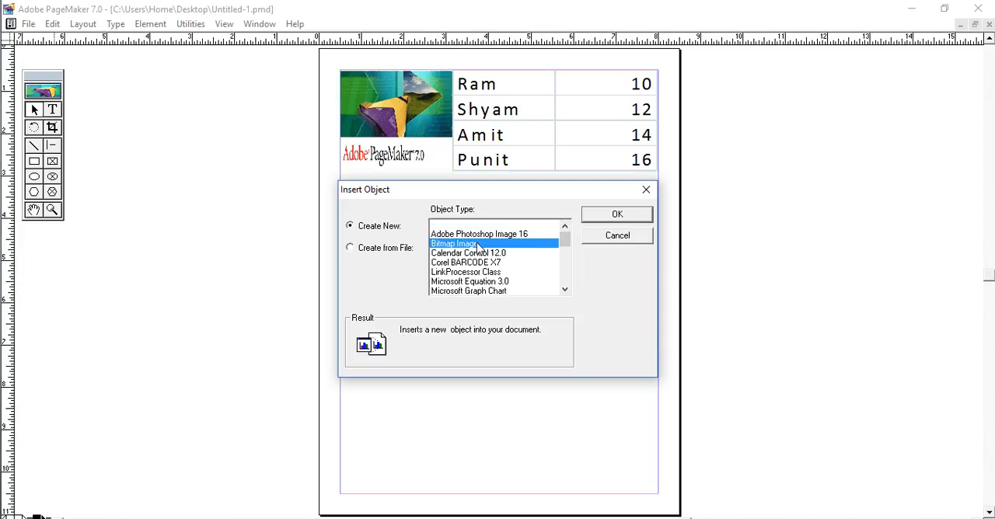
pyautogui.click(619, 217)
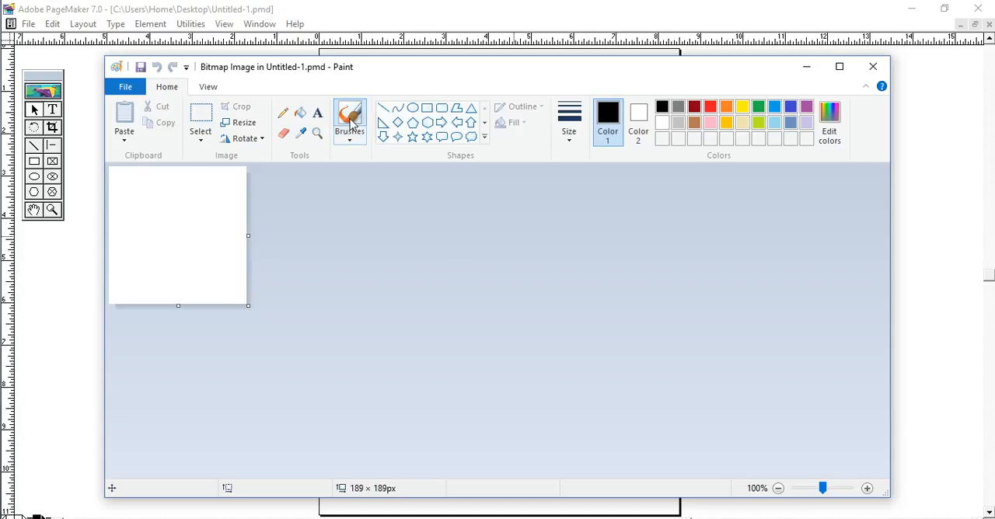
pyautogui.click(693, 107)
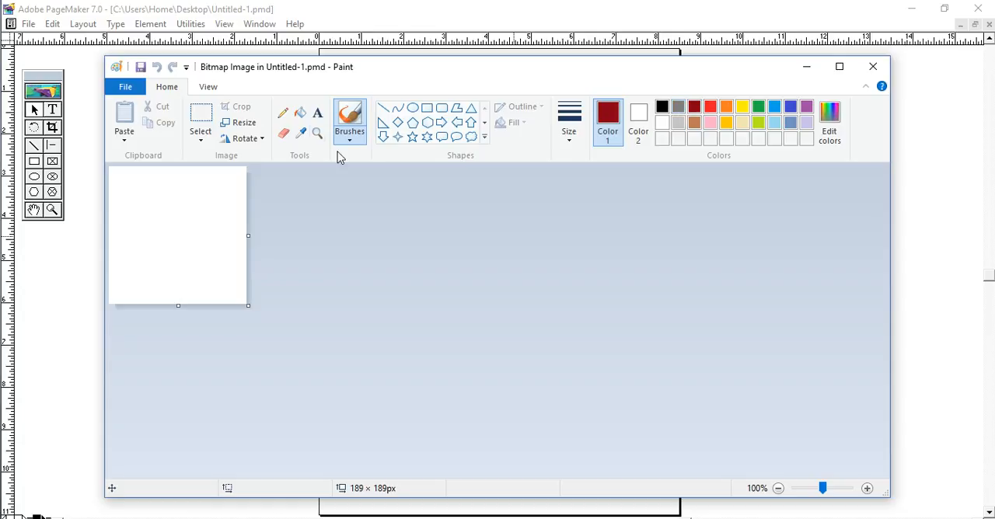
pyautogui.click(298, 115)
pyautogui.click(202, 203)
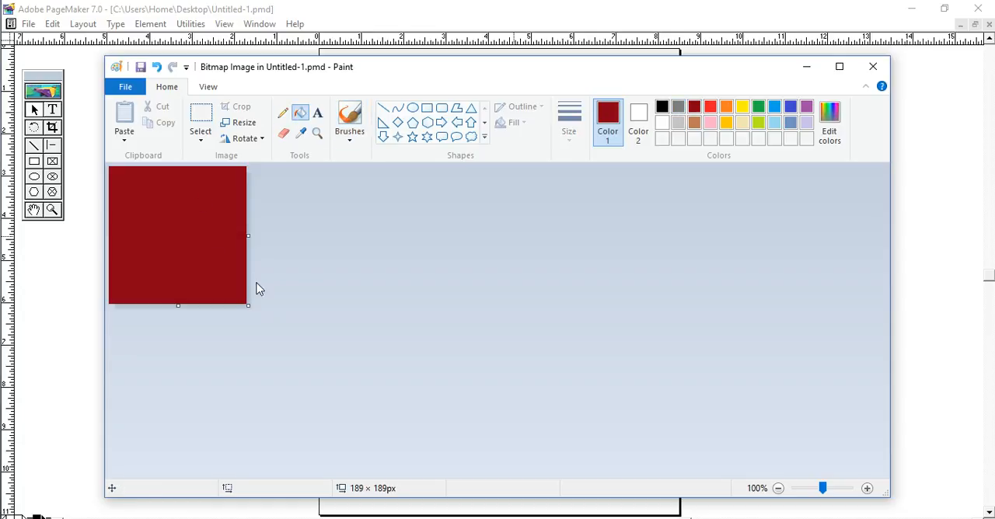
pyautogui.click(873, 66)
# - Stretch the dark red bitmap from margin to margin, place it along the page's bottom margin and deselect it
pyautogui.moveTo(332, 278); pyautogui.dragTo(662, 295)
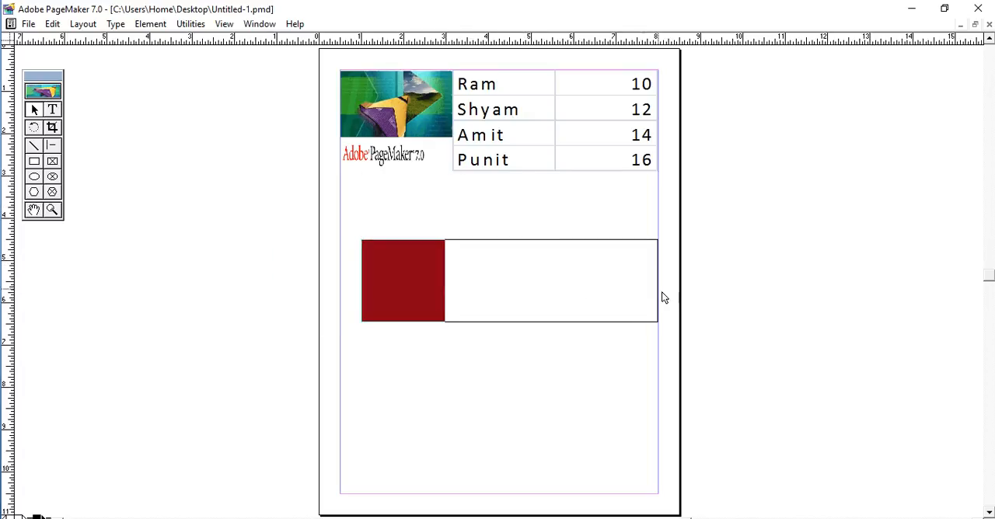
pyautogui.moveTo(367, 290); pyautogui.dragTo(345, 290)
pyautogui.moveTo(528, 289); pyautogui.dragTo(534, 464)
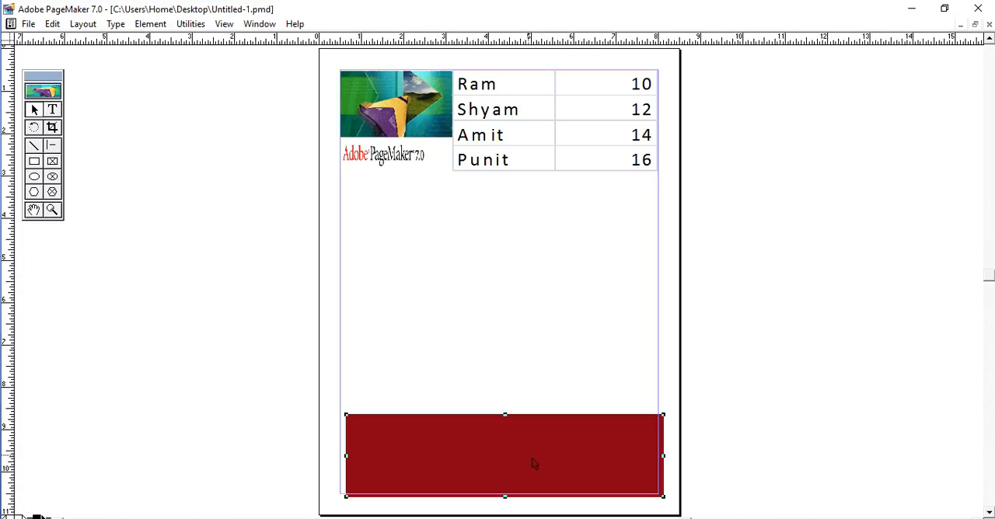
pyautogui.hotkey('ctrl', 'z')
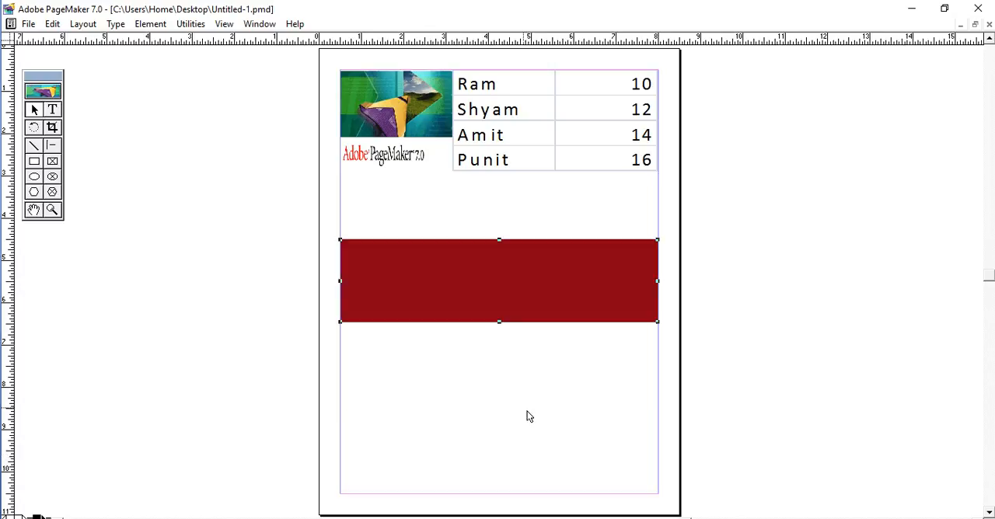
pyautogui.moveTo(515, 311); pyautogui.dragTo(511, 480)
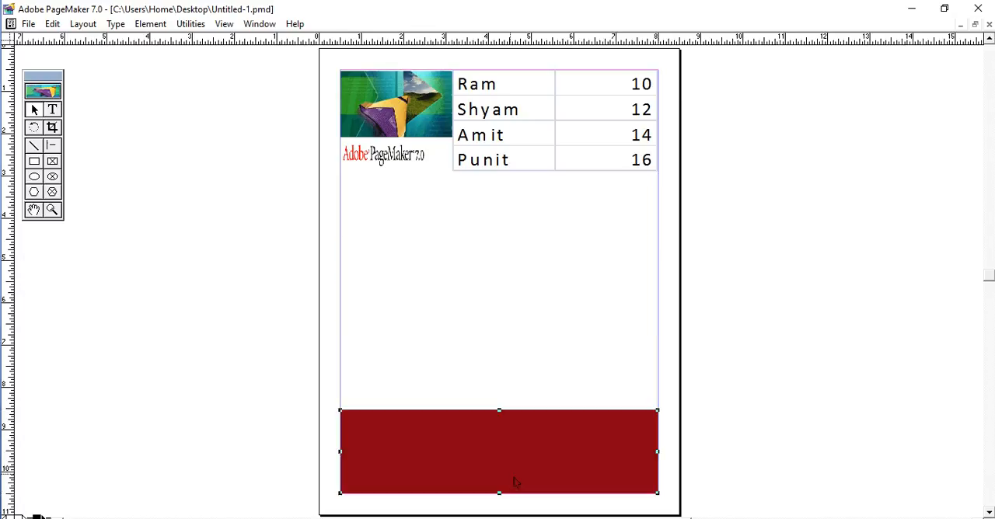
pyautogui.click(509, 190)
# - Restore the PageMaker window to its smaller size so the Notepad notes show beside it
pyautogui.click(52, 24)
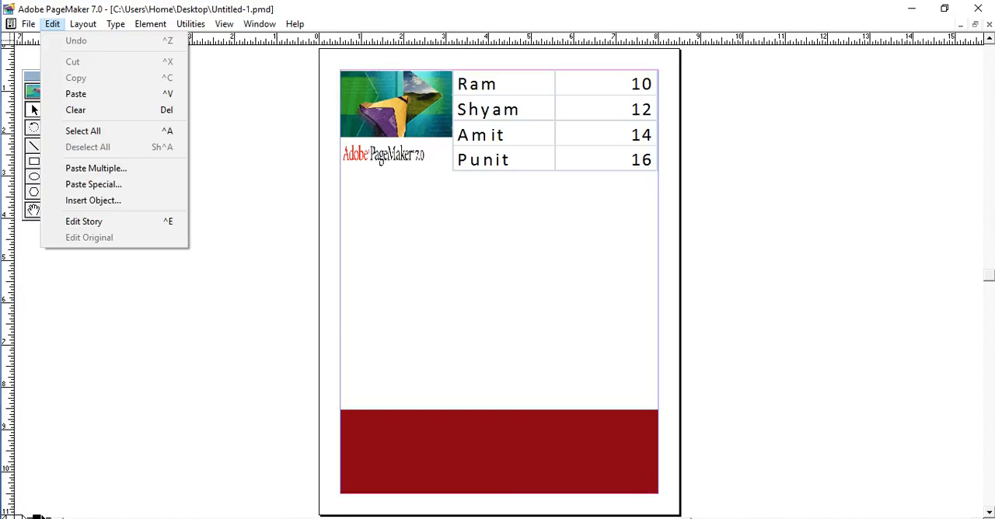
pyautogui.hotkey('alt', 'Tab')
pyautogui.click(447, 16)
pyautogui.click(944, 8)
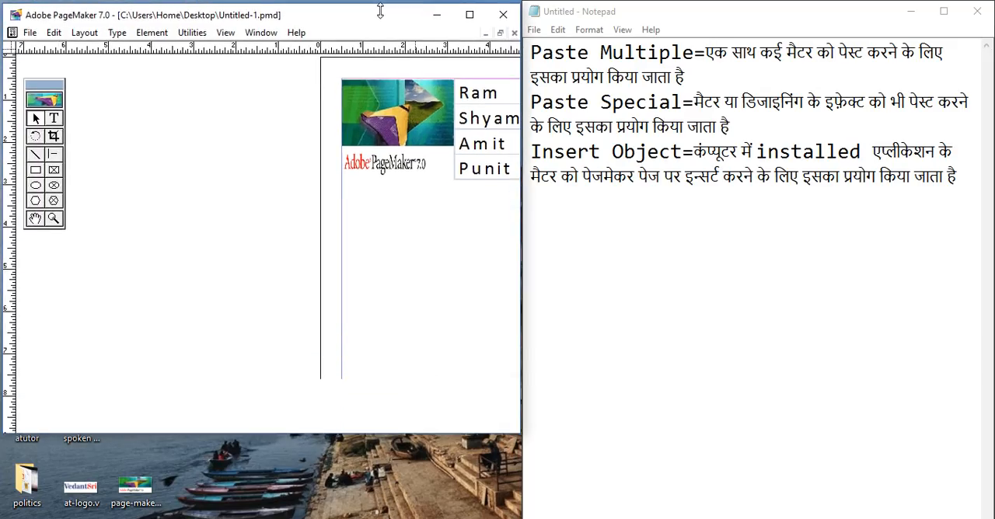
# - Extend the PageMaker window to full height and start a new Notepad line reading "Edit Story="
pyautogui.doubleClick(380, 10)
pyautogui.click(677, 286)
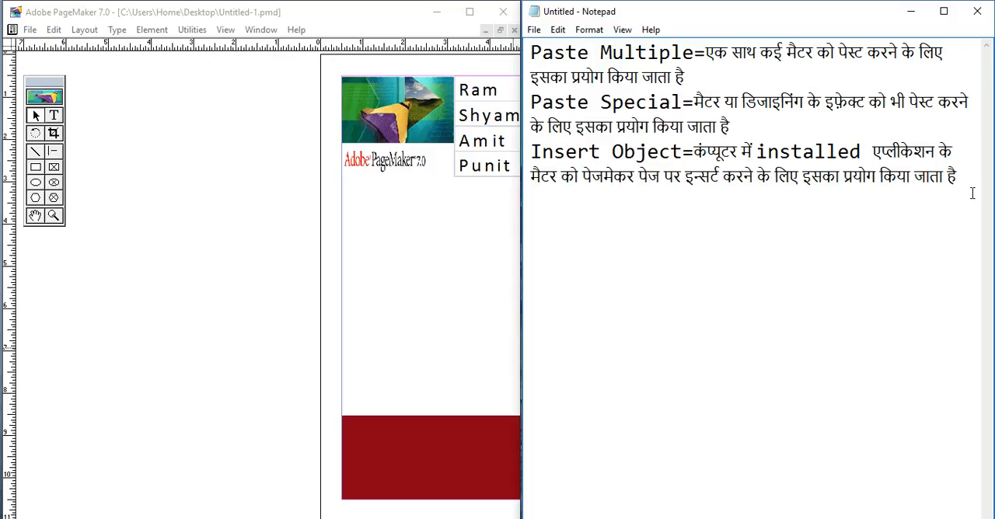
pyautogui.press('Return')
pyautogui.write('Edit Story')
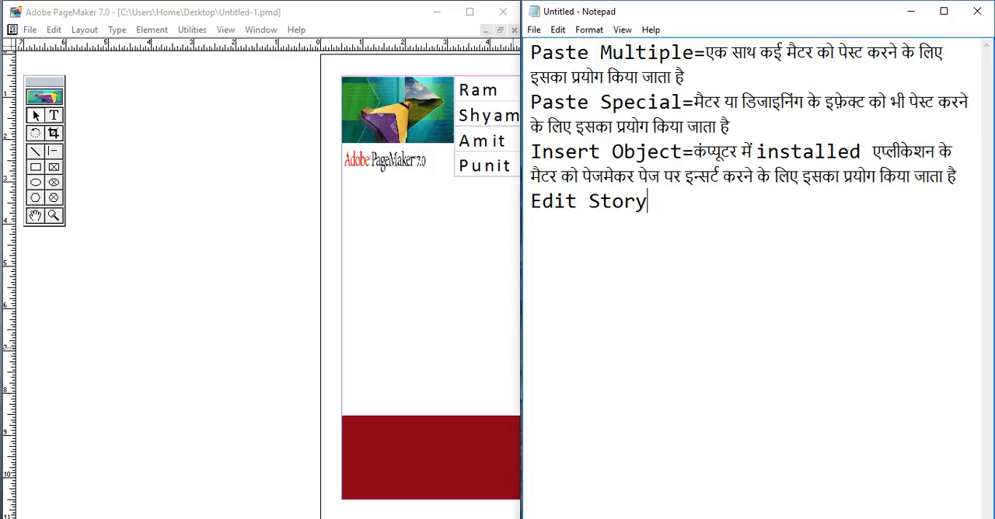
pyautogui.write('=')
# - Switch to Hindi input and continue the Edit Story note with "इसका प्रयोग डॉक्यूमेंट के टेक्स्ट में"
pyautogui.press('super+space')
pyautogui.write('iska ')
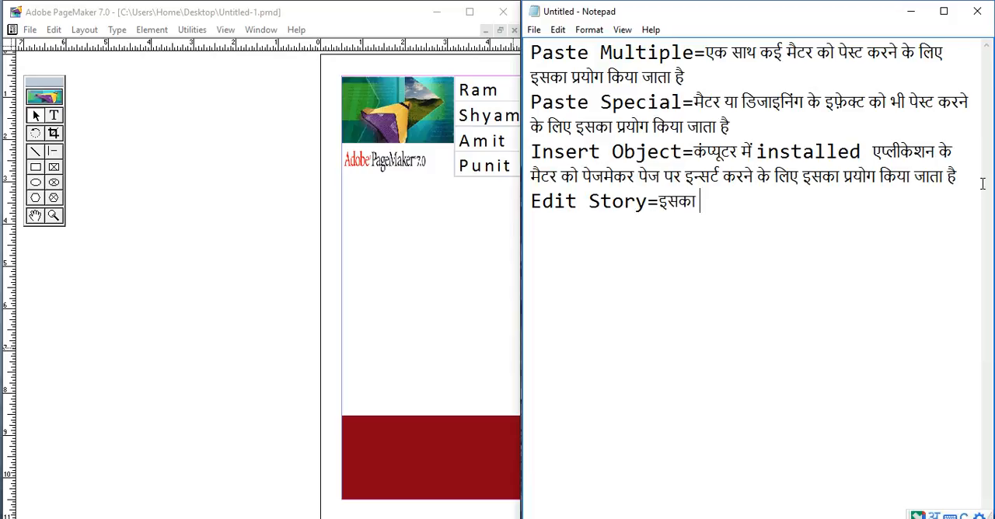
pyautogui.write('pryog')
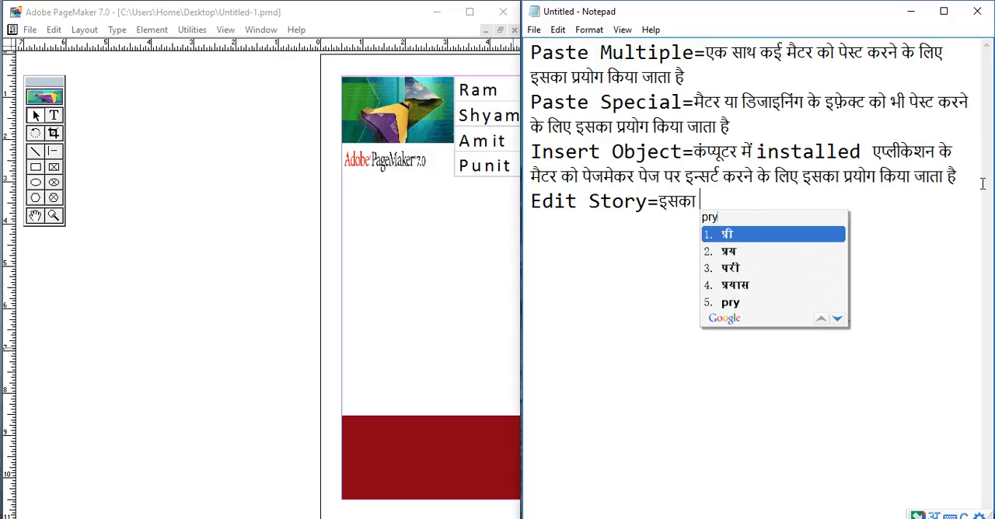
pyautogui.press('space')
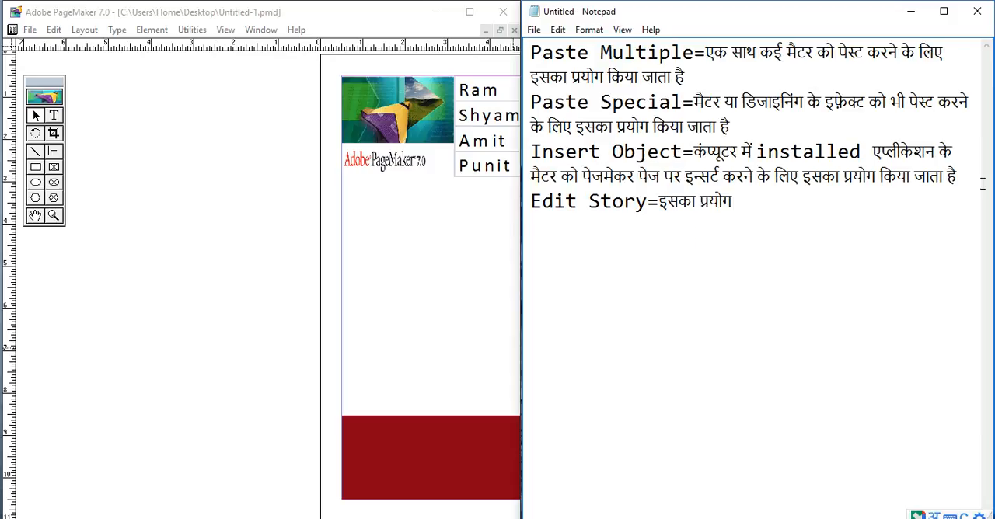
pyautogui.write('docum')
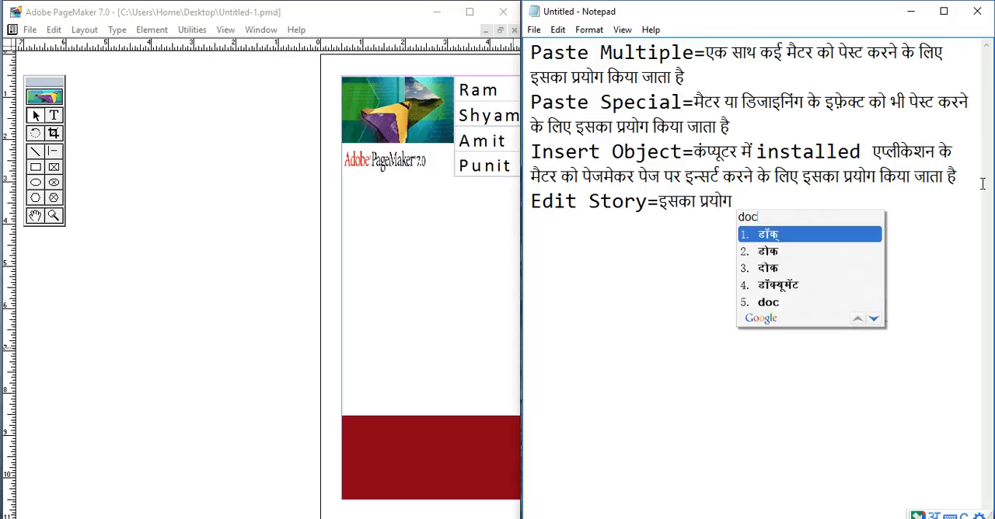
pyautogui.write('ent mein')
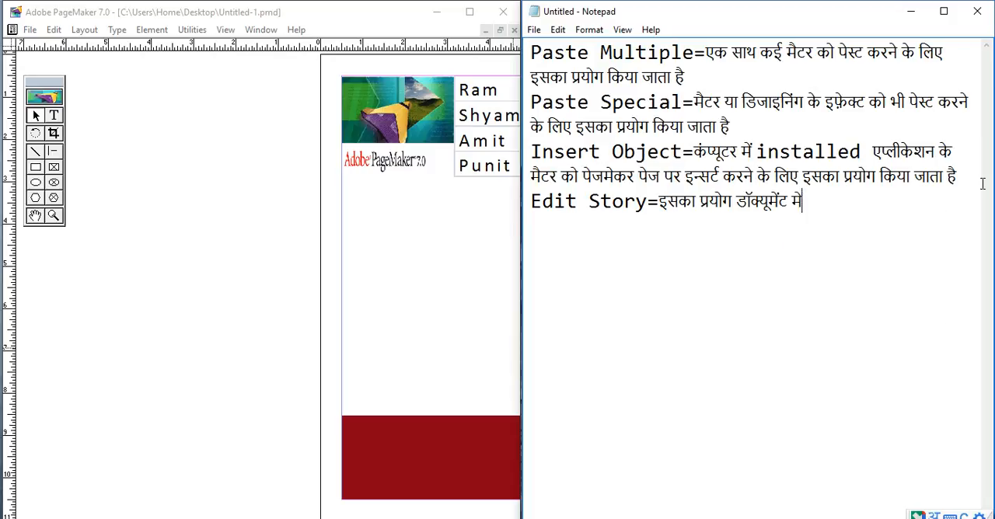
pyautogui.press('BackSpace')
pyautogui.write('ke Text')
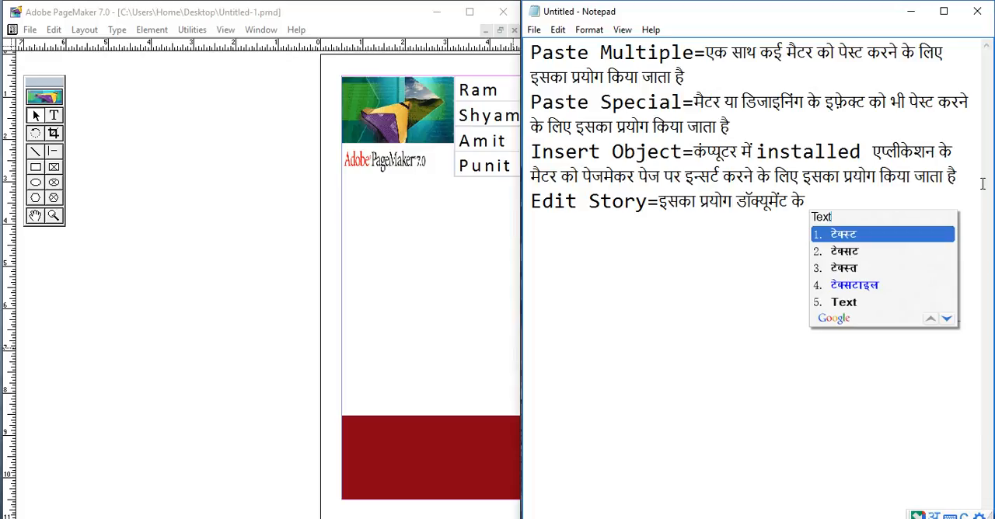
pyautogui.write(' m ')
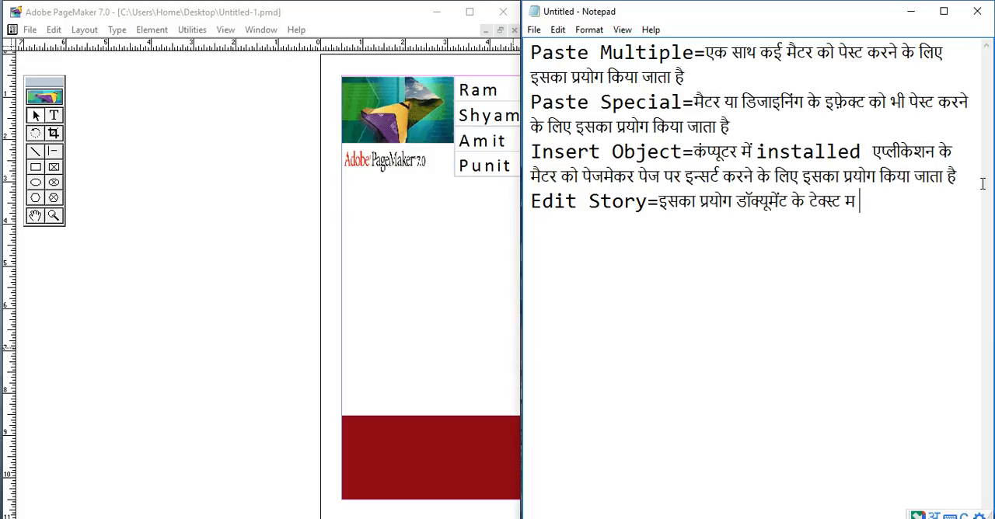
pyautogui.write('mein ')
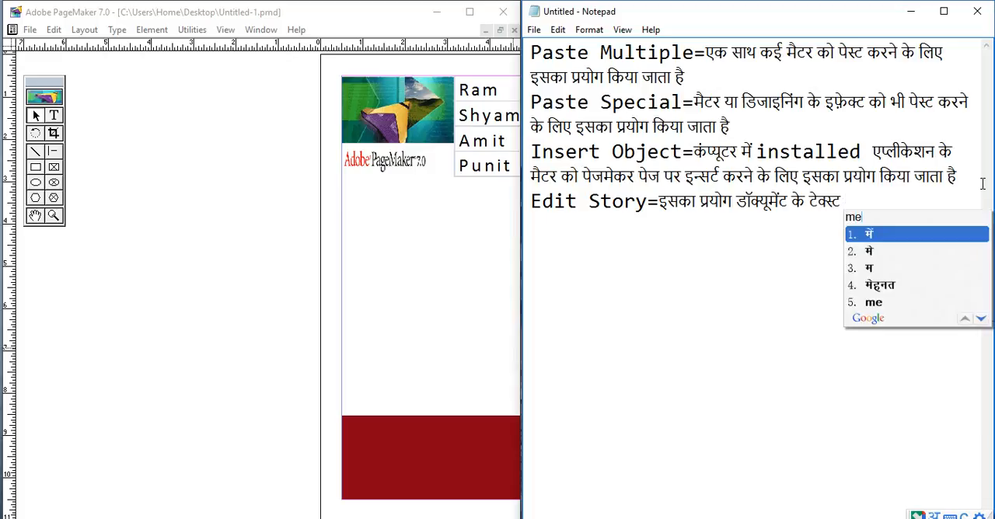
pyautogui.write('Pher')
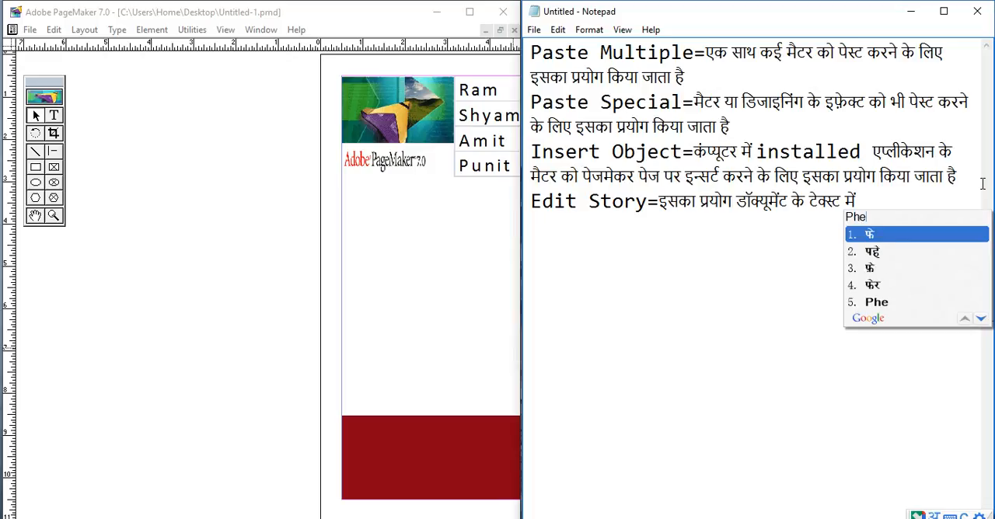
pyautogui.write('-')
pyautogui.write('badal')
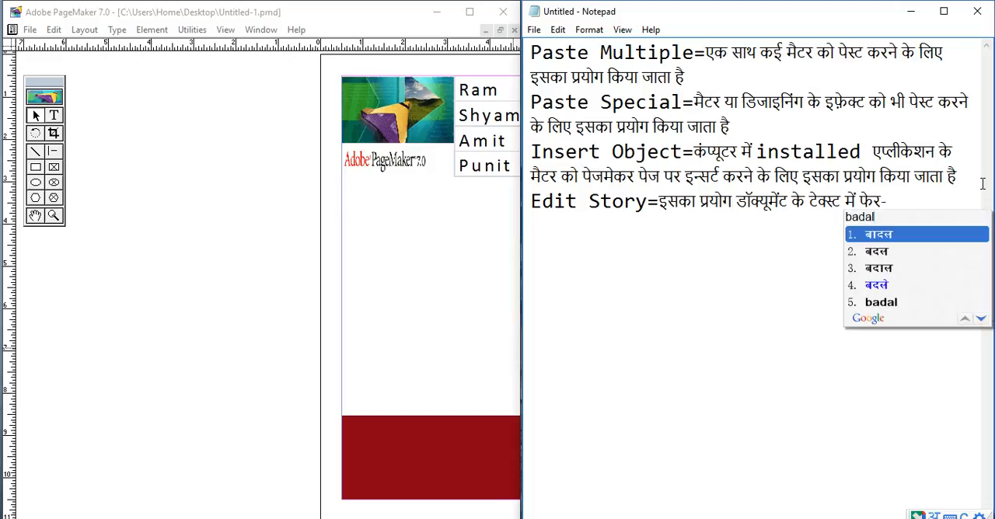
# - Complete the Edit Story note with "फेर-बदल करने के लिए किया जाता है"
pyautogui.press('Down')
pyautogui.press('Return')
pyautogui.write('karne ke')
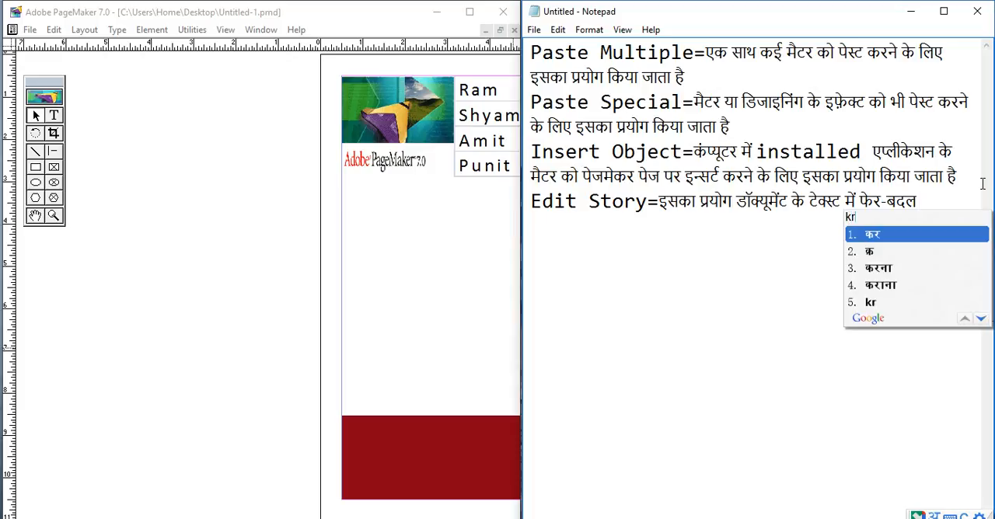
pyautogui.write(' liye ')
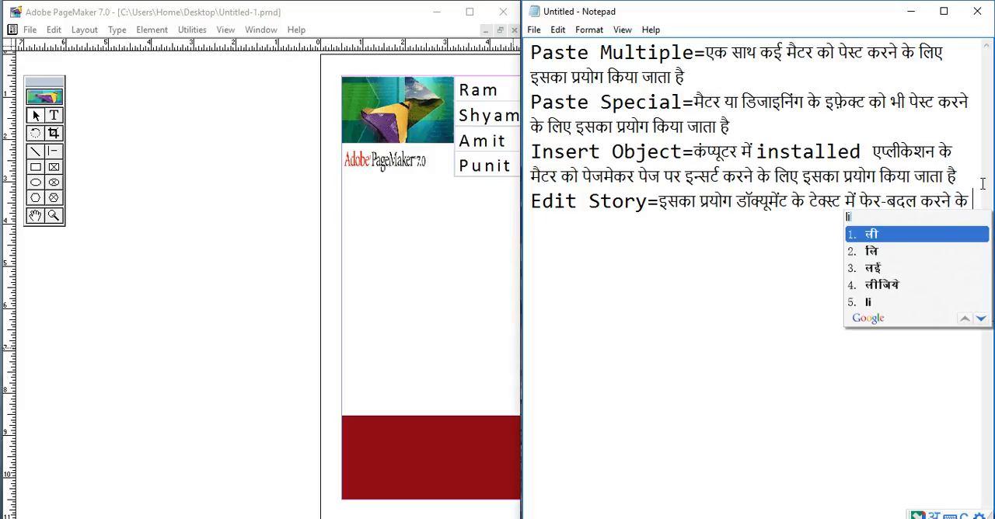
pyautogui.write('kiya jata h')
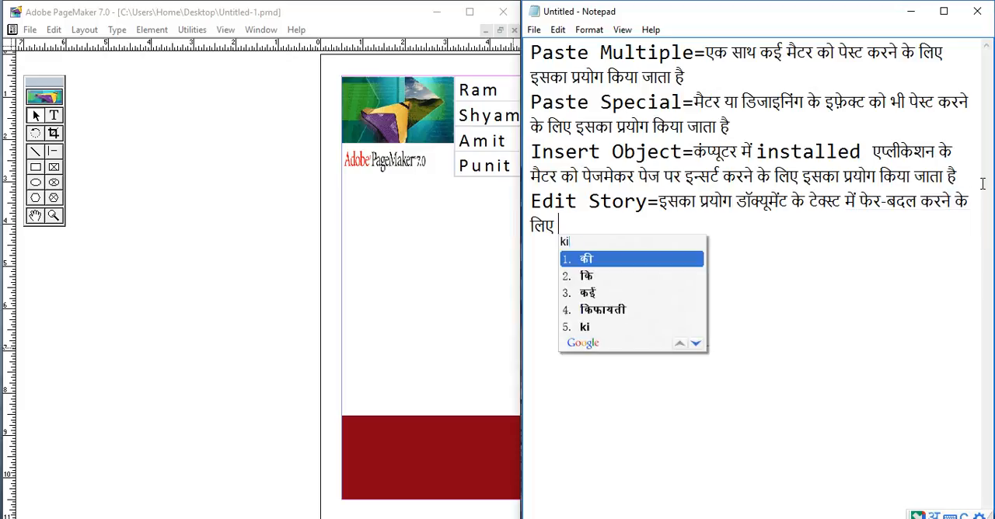
pyautogui.write('ai')
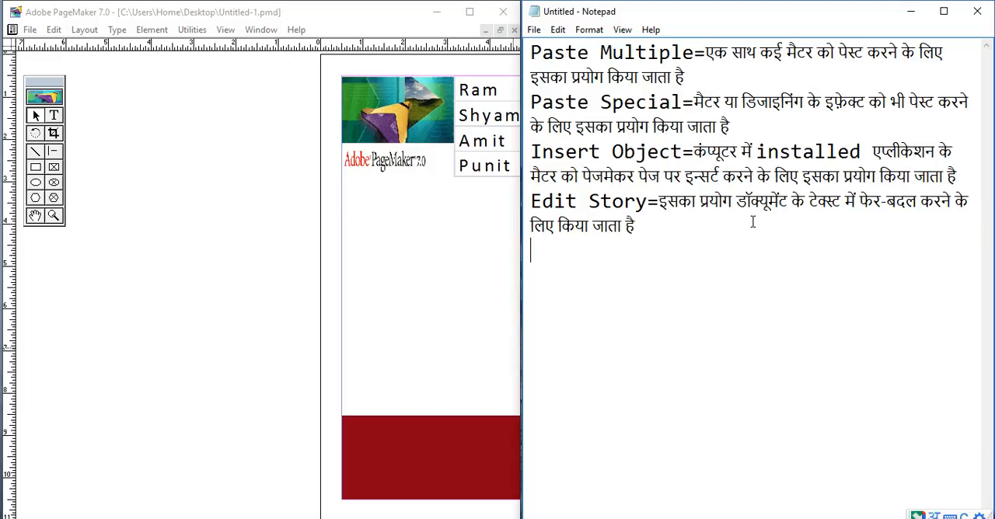
# - Check the next Edit command in PageMaker and start a new Notepad line with the English word "Edit"
pyautogui.click(53, 29)
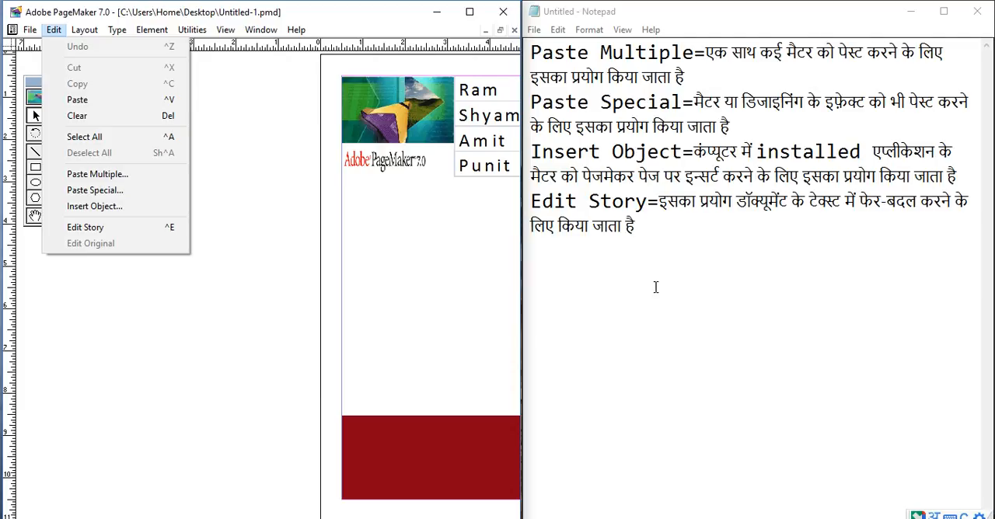
pyautogui.click(689, 279)
pyautogui.write('Edit')
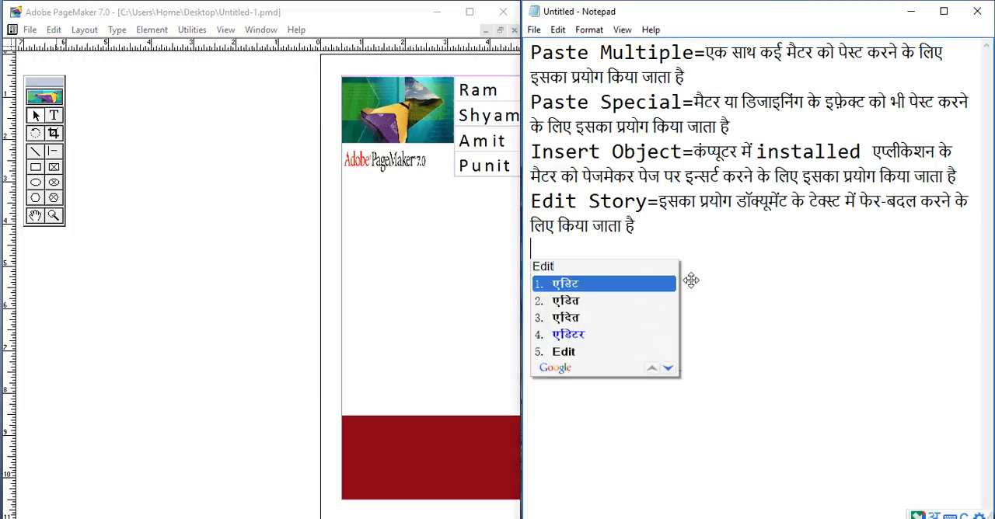
pyautogui.press('Down')
pyautogui.press('Down')
pyautogui.press('Down')
pyautogui.press('Down')
pyautogui.write('Orig')
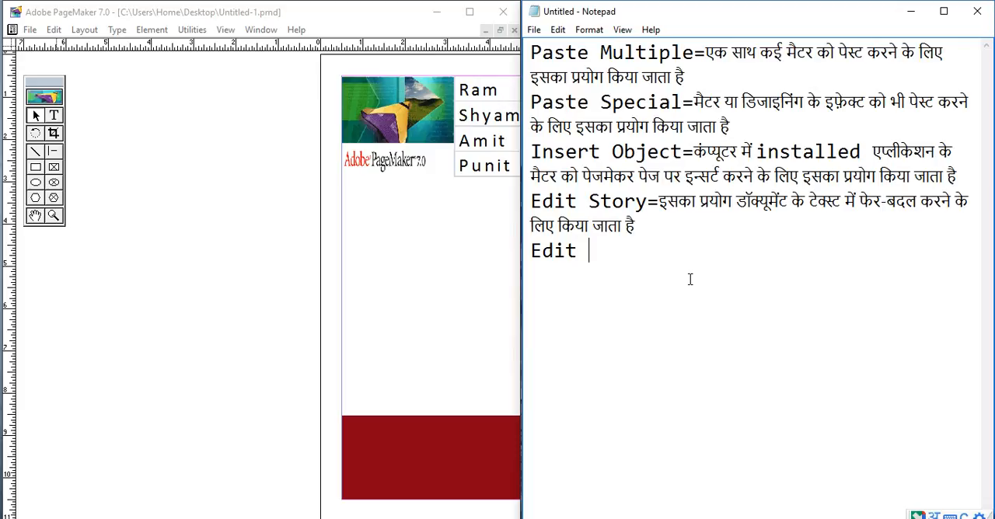
pyautogui.write('inal')
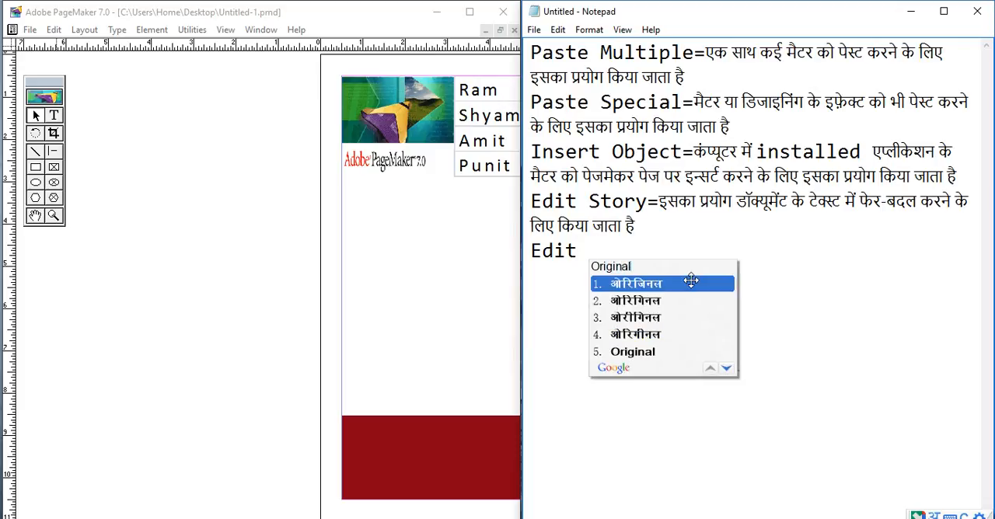
pyautogui.press('Return')
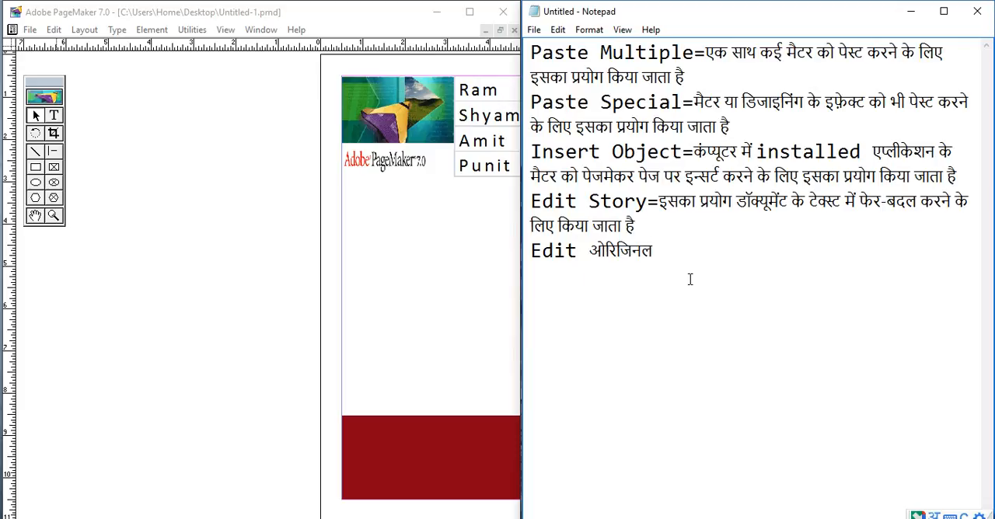
pyautogui.press('BackSpace')
pyautogui.press('BackSpace')
pyautogui.press('BackSpace')
pyautogui.press('BackSpace')
pyautogui.press('BackSpace')
pyautogui.press('BackSpace')
pyautogui.press('BackSpace')
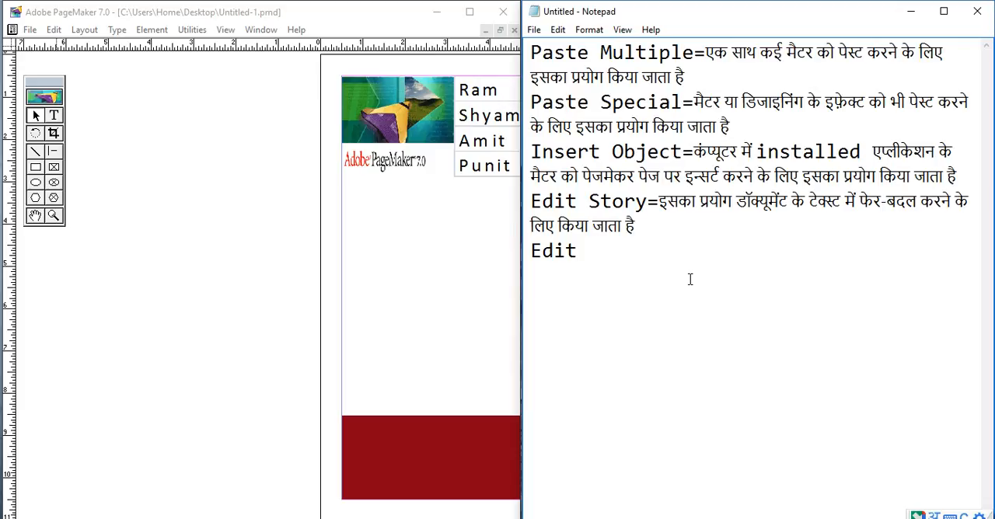
# - Complete the new note's heading in English as "Edit Original="
pyautogui.write('Origi')
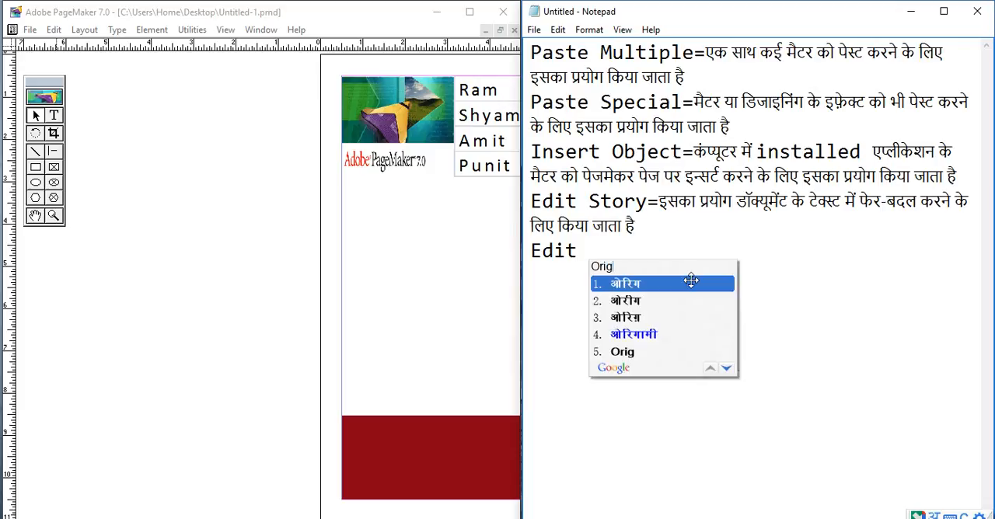
pyautogui.write('nal')
pyautogui.press('Down')
pyautogui.press('Down')
pyautogui.press('Down')
pyautogui.press('Down')
pyautogui.press('Return')
pyautogui.write('= ')
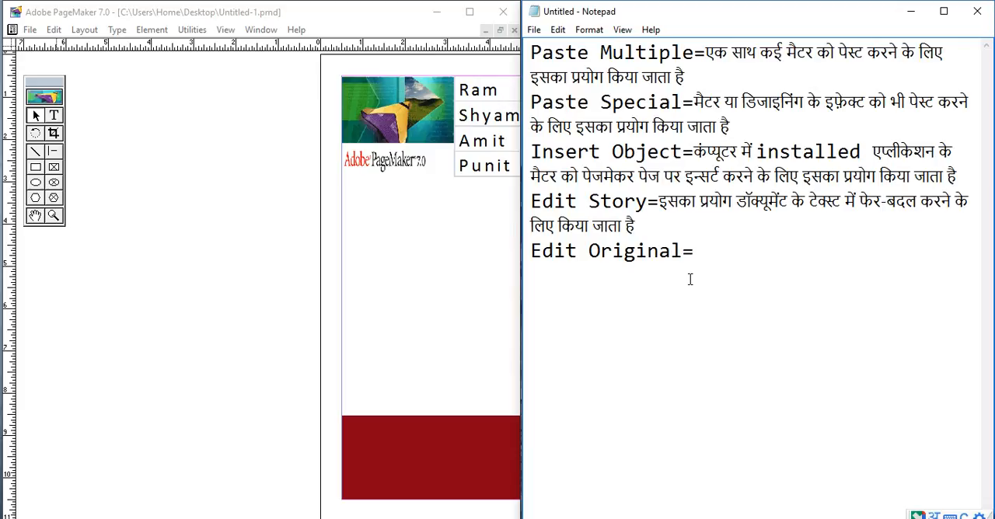
pyautogui.write('Main')
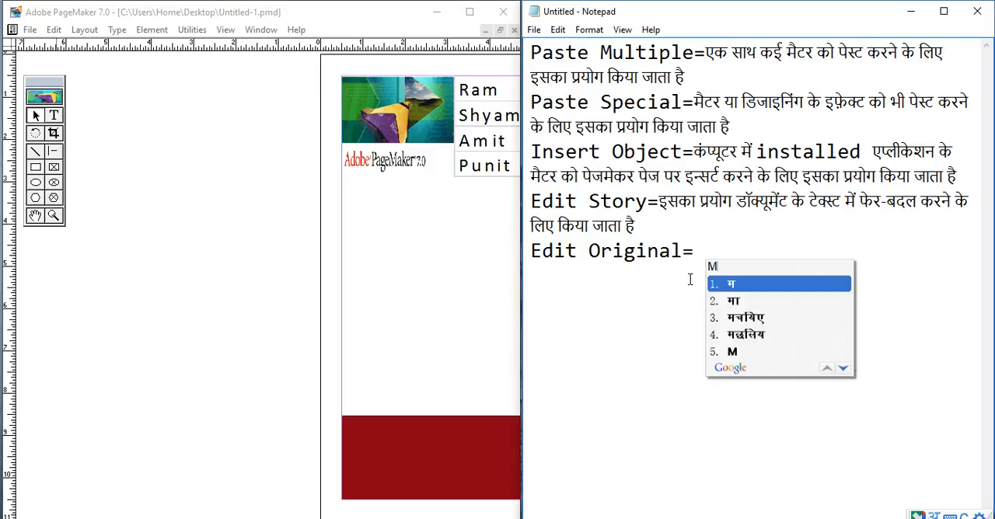
pyautogui.press('Return')
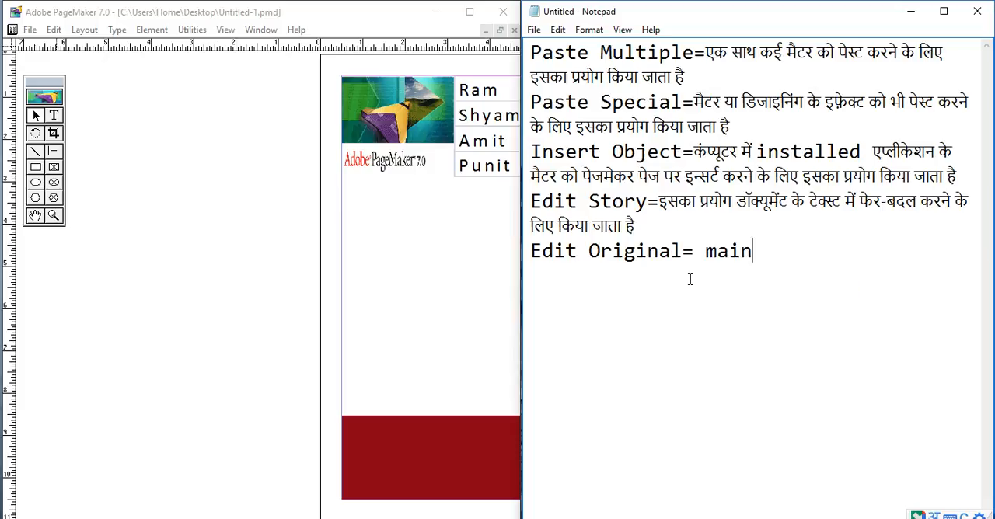
pyautogui.press('BackSpace')
pyautogui.press('BackSpace')
pyautogui.press('BackSpace')
pyautogui.press('BackSpace')
pyautogui.write('Main')
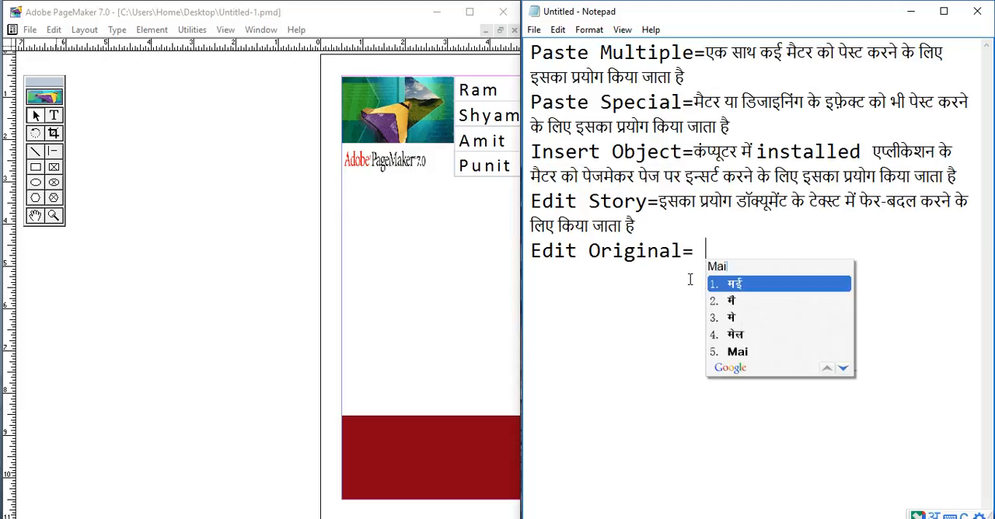
pyautogui.press('Down')
pyautogui.press('Down')
pyautogui.press('Down')
pyautogui.press('Up')
pyautogui.press('Up')
pyautogui.press('Up')
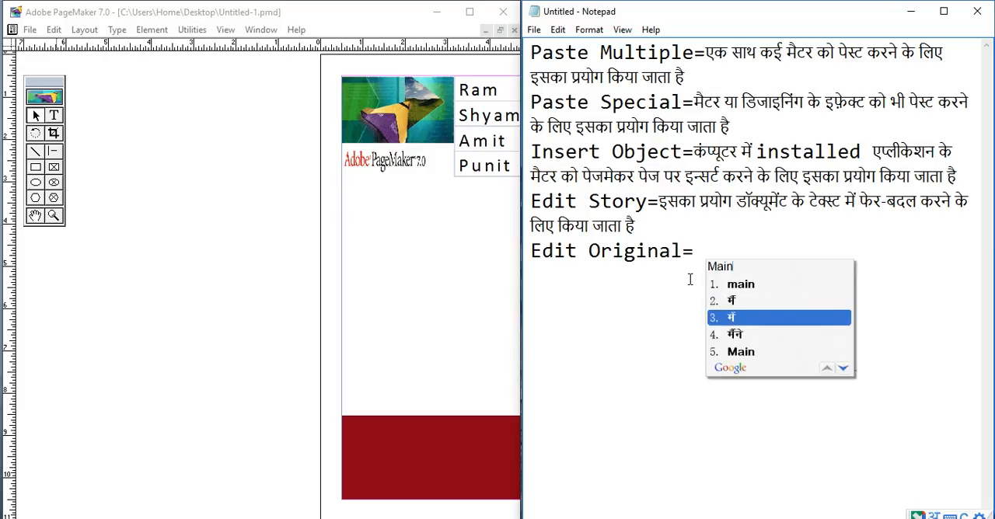
pyautogui.press('BackSpace')
pyautogui.press('BackSpace')
pyautogui.press('BackSpace')
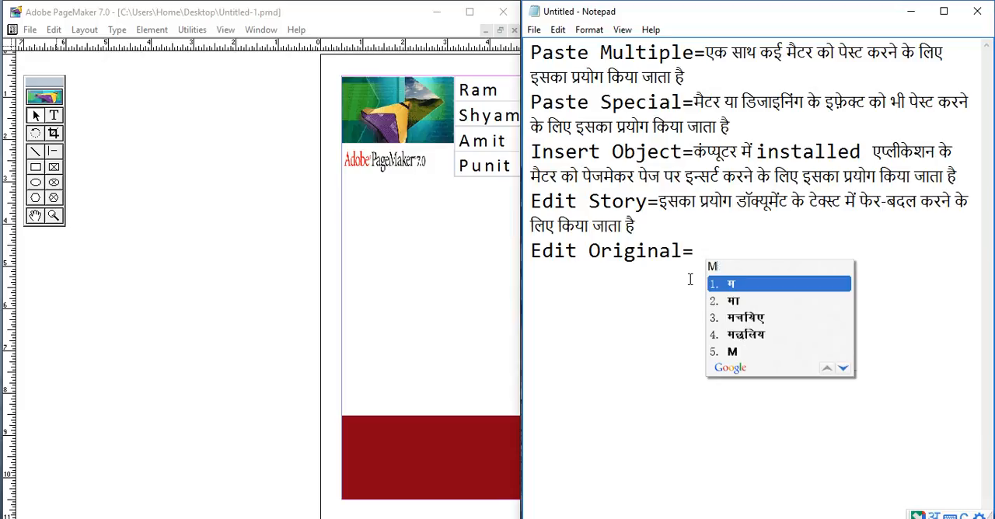
pyautogui.press('BackSpace')
pyautogui.press('BackSpace')
# - Begin the Edit Original explanation in Hindi with "मुख्य डॉक्यूमेंट में"
pyautogui.write('Mukhya')
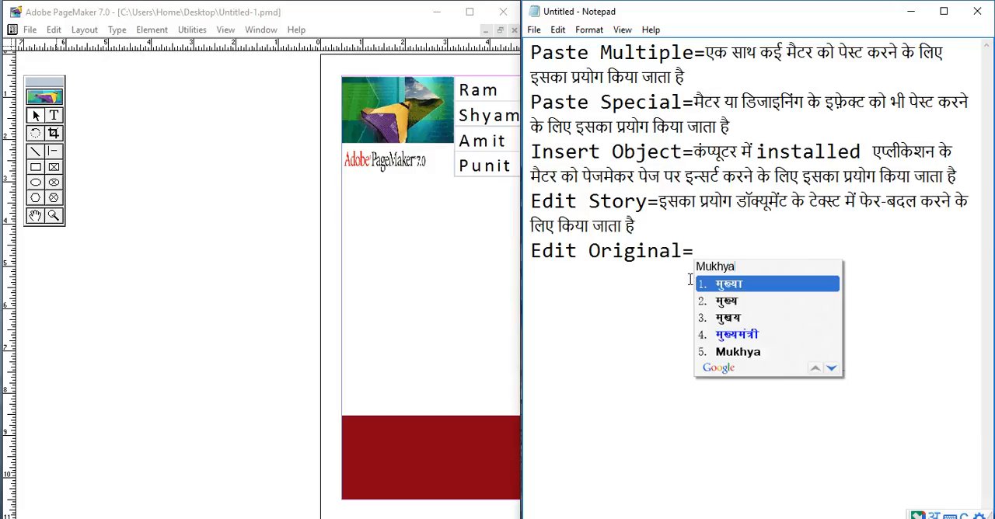
pyautogui.press('Down')
pyautogui.press('Return')
pyautogui.write('do')
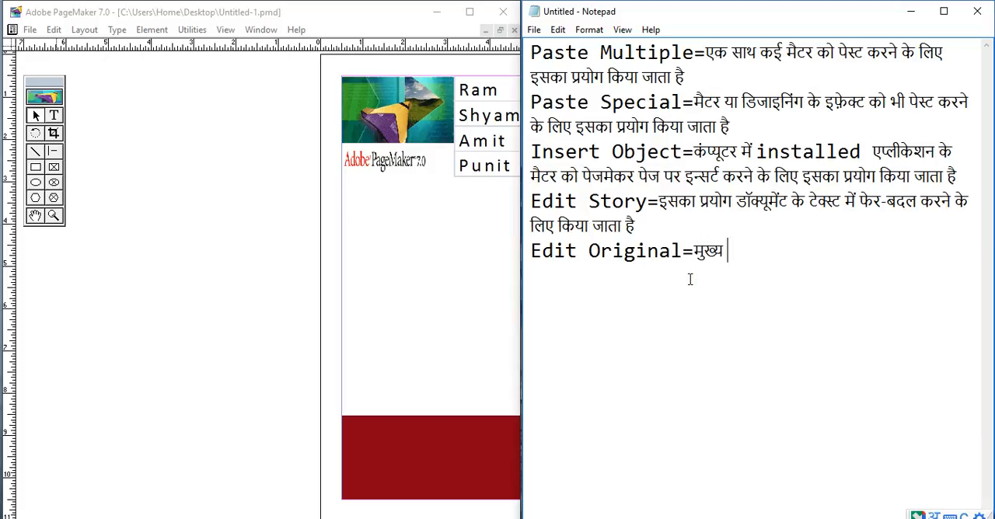
pyautogui.write('cument ')
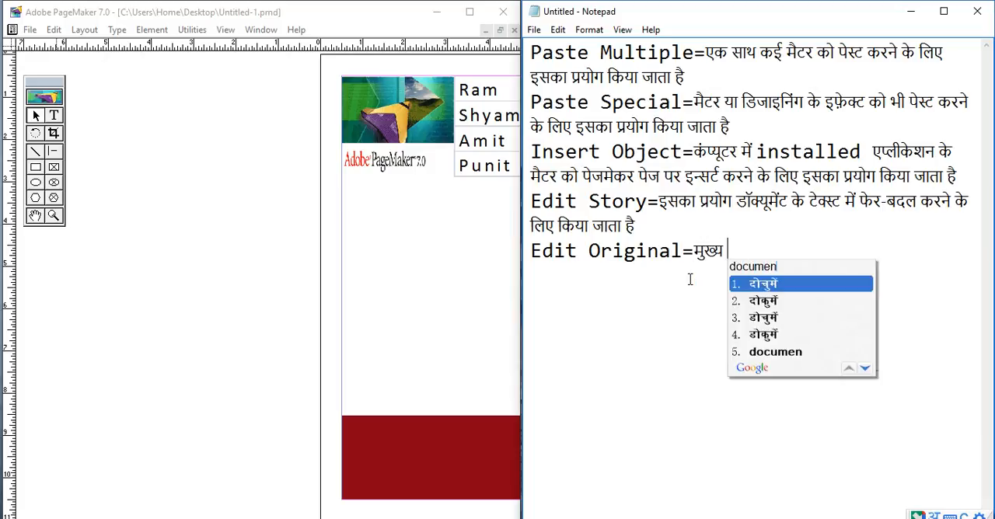
pyautogui.write('me')
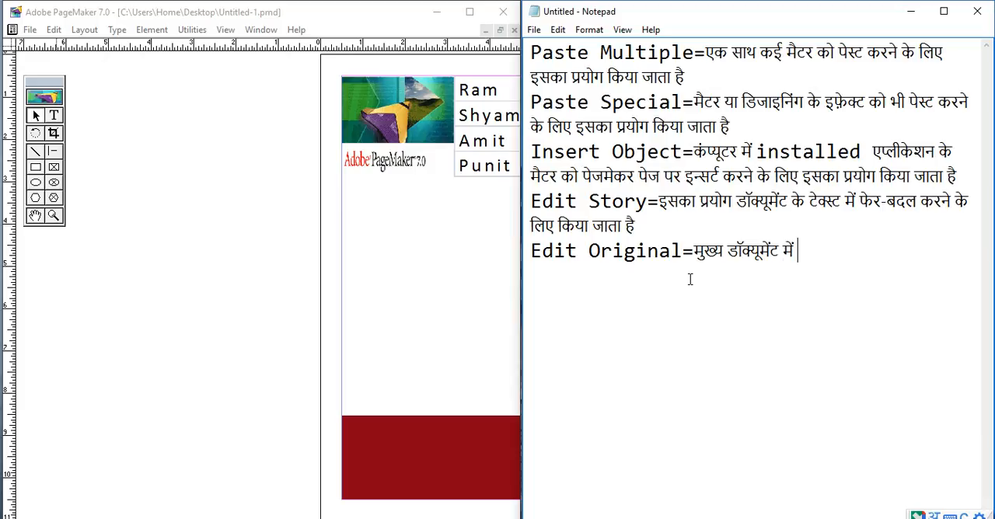
# - Copy "फेर-बदल करने के लिए किया जाता है" from the Edit Story note and paste it to complete the Edit Original line
pyautogui.press('Up')
pyautogui.press('Up')
pyautogui.press('Right')
pyautogui.press('Right')
pyautogui.press('Right')
pyautogui.press('Right')
pyautogui.press('Right')
pyautogui.press('Right')
pyautogui.press('Right')
pyautogui.press('Right')
pyautogui.hotkey('shift', 'Down')
pyautogui.hotkey('ctrl', 'c')
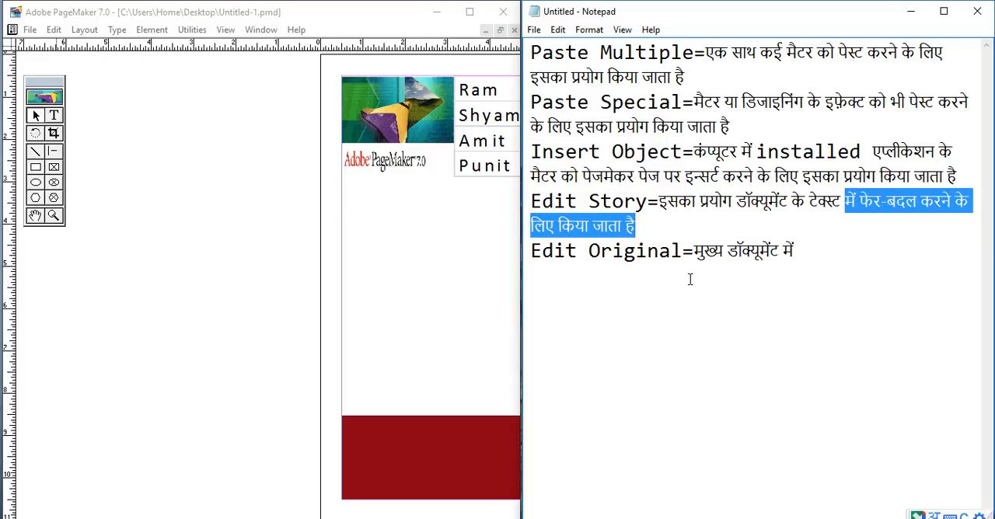
pyautogui.press('Down')
pyautogui.press('Right')
pyautogui.press('Right')
pyautogui.press('Right')
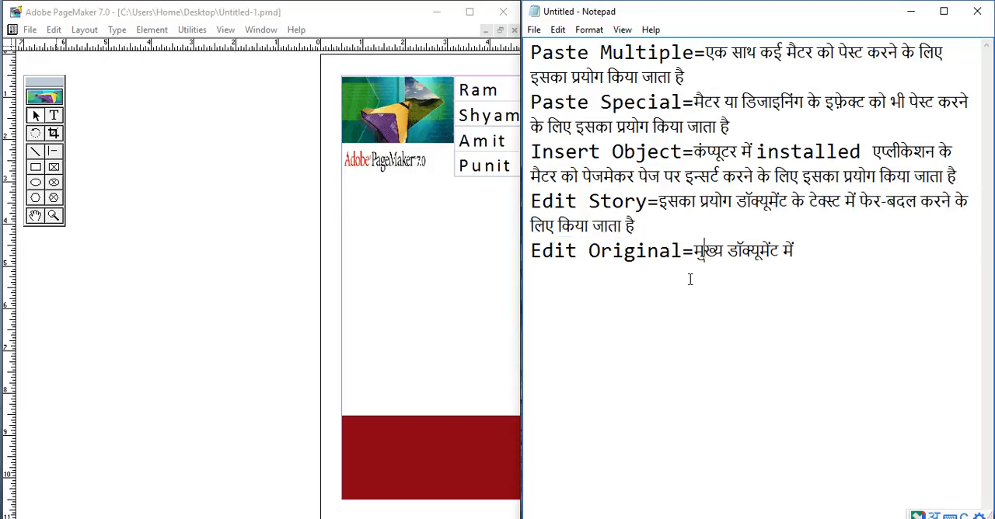
pyautogui.hotkey('ctrl', 'shift', 'Left')
pyautogui.hotkey('ctrl', 'v')
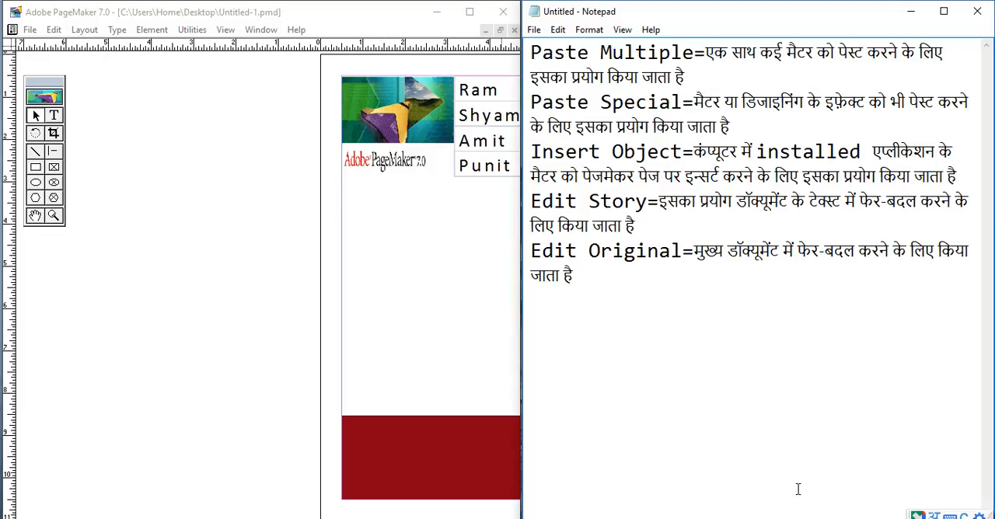
# - Look over PageMaker's Edit commands once more, return to the notes, and bring up the Layout commands
pyautogui.click(55, 31)
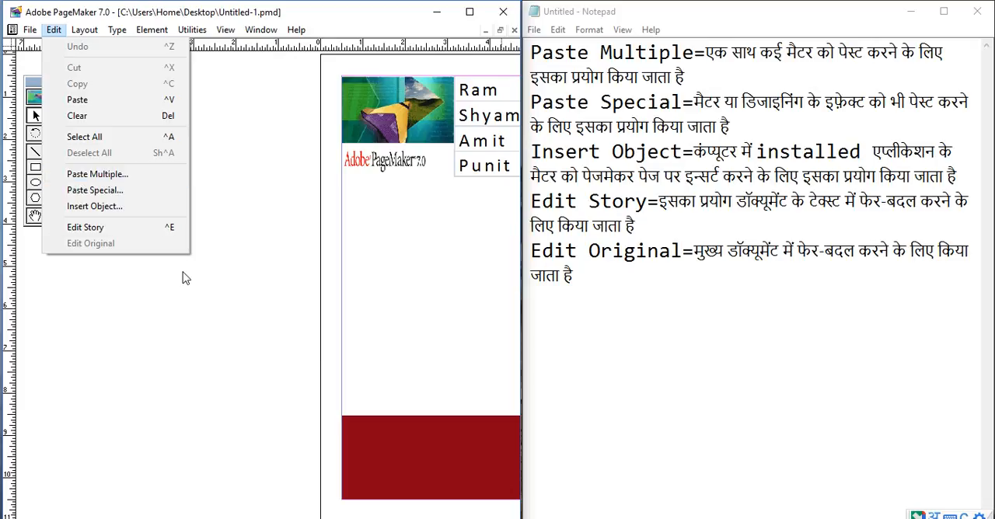
pyautogui.click(214, 325)
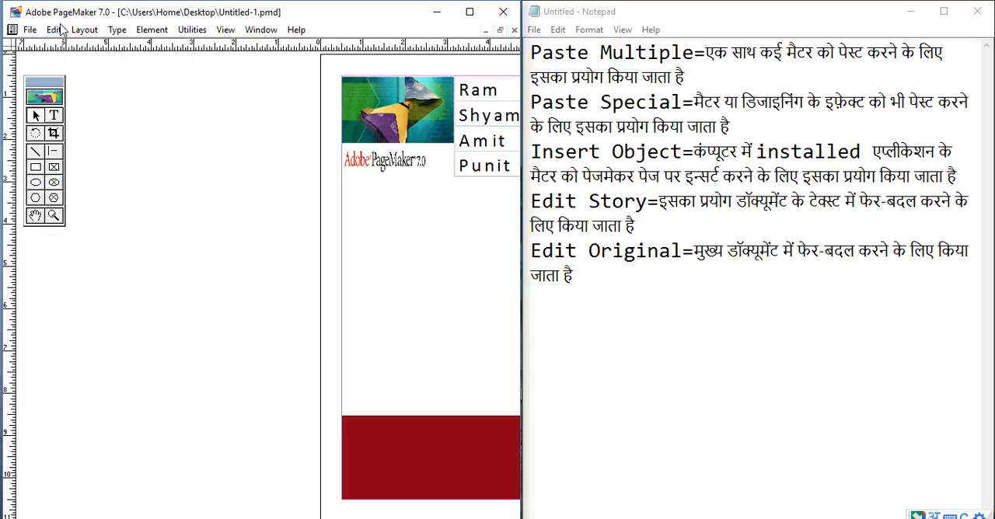
pyautogui.click(625, 297)
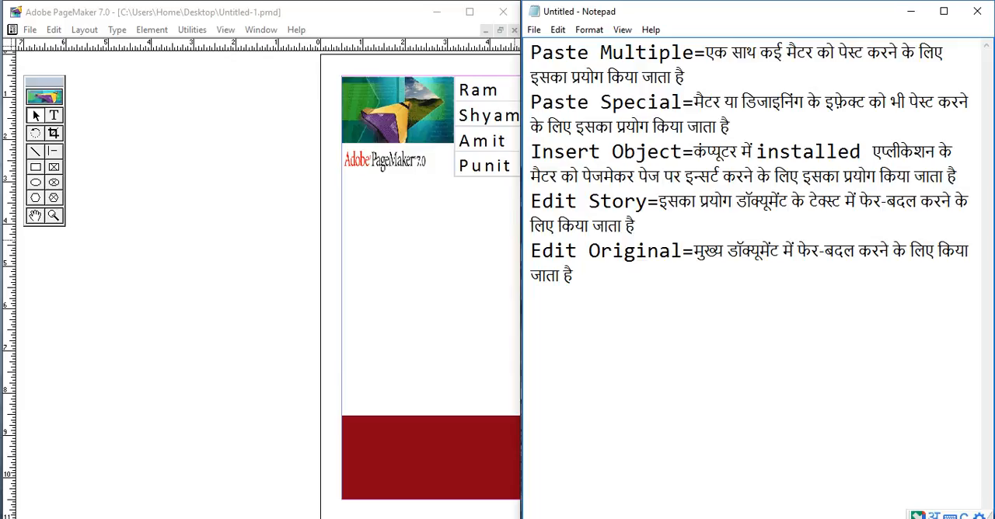
pyautogui.click(85, 30)
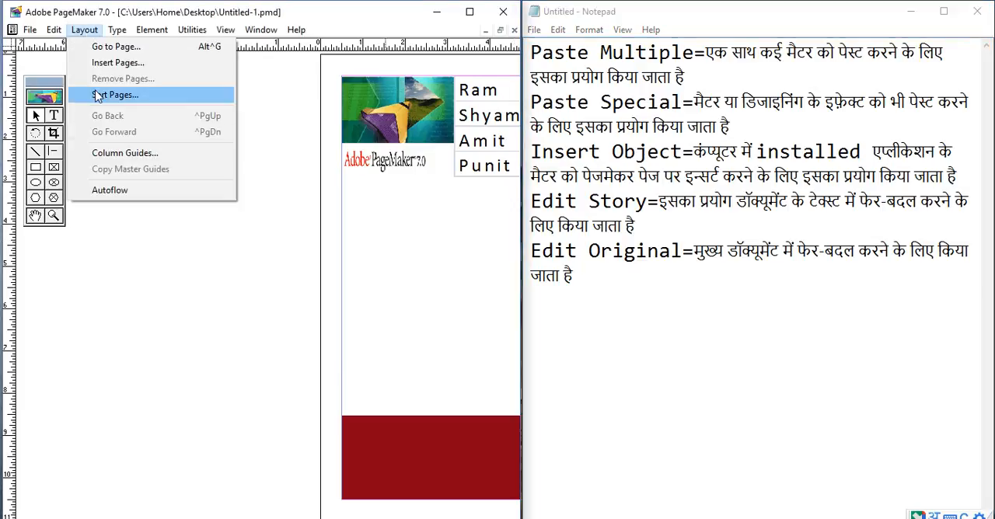